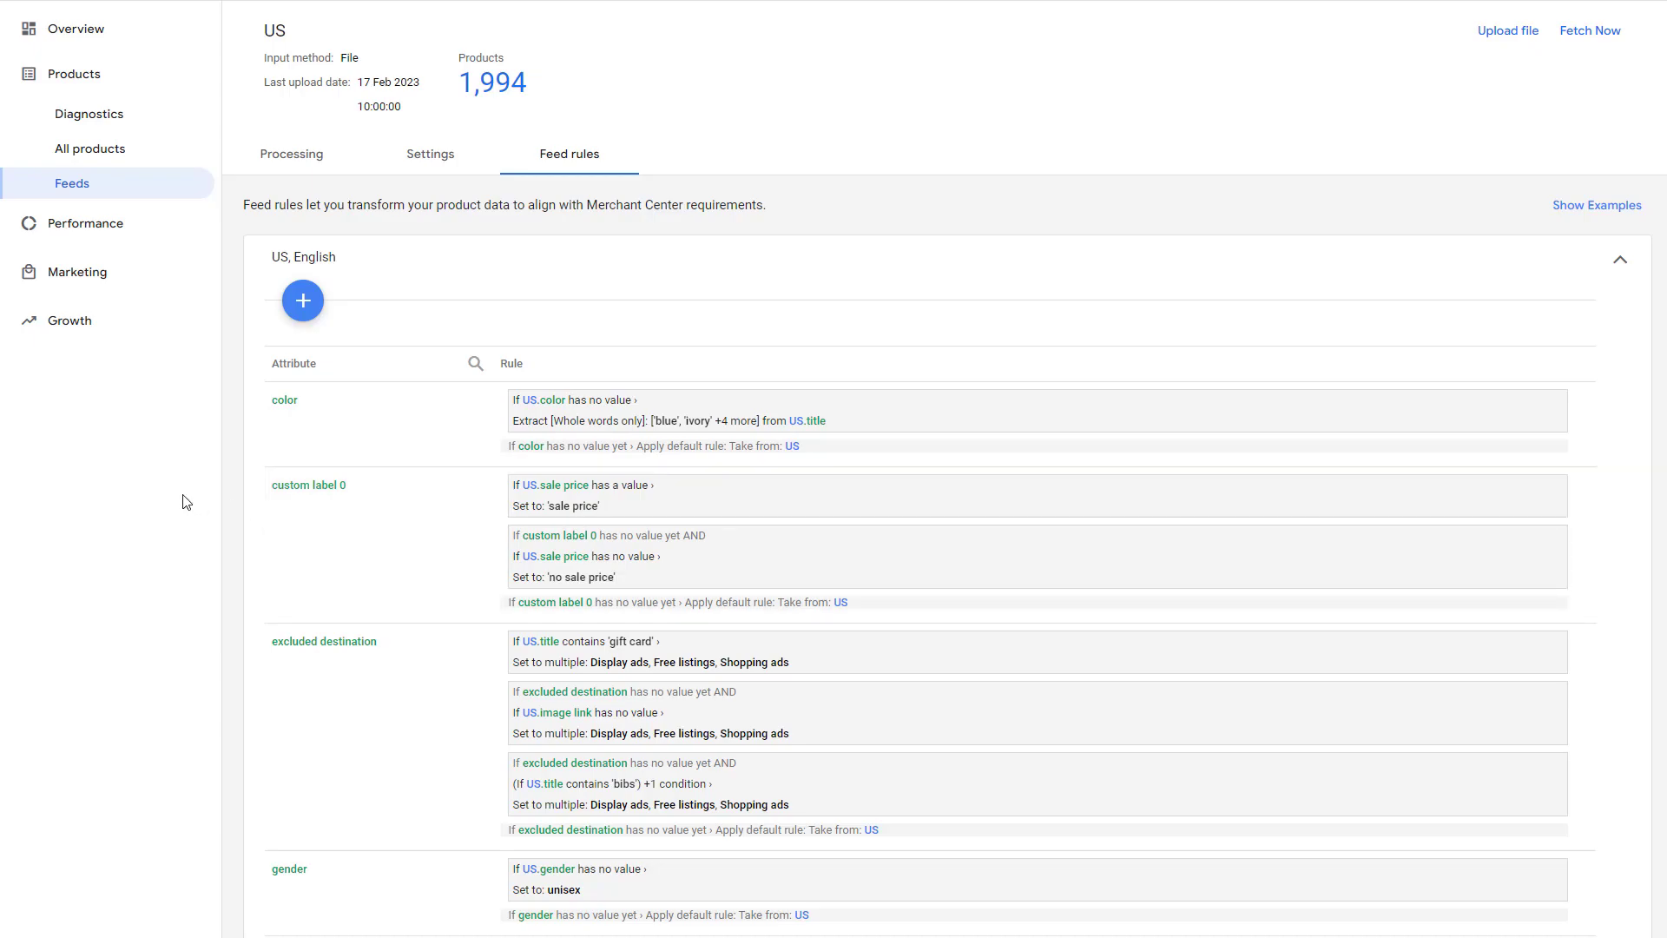
Start a new feed rule and enter the custom attribute name 'price or sale price value'.
click(293, 302)
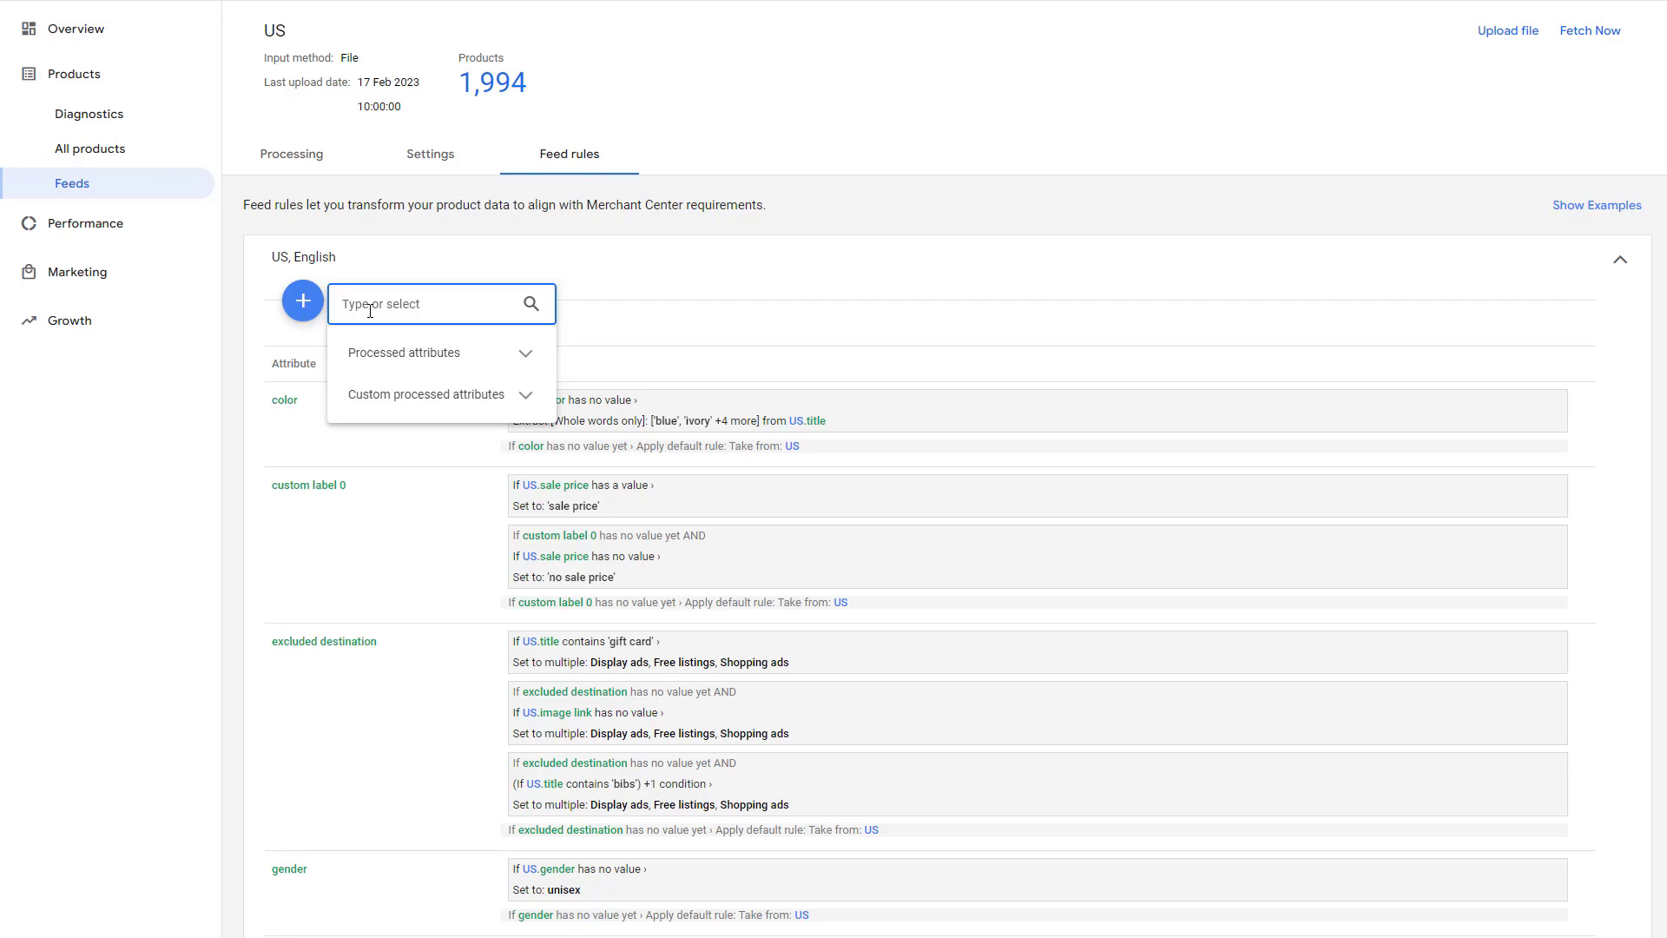
text(p)
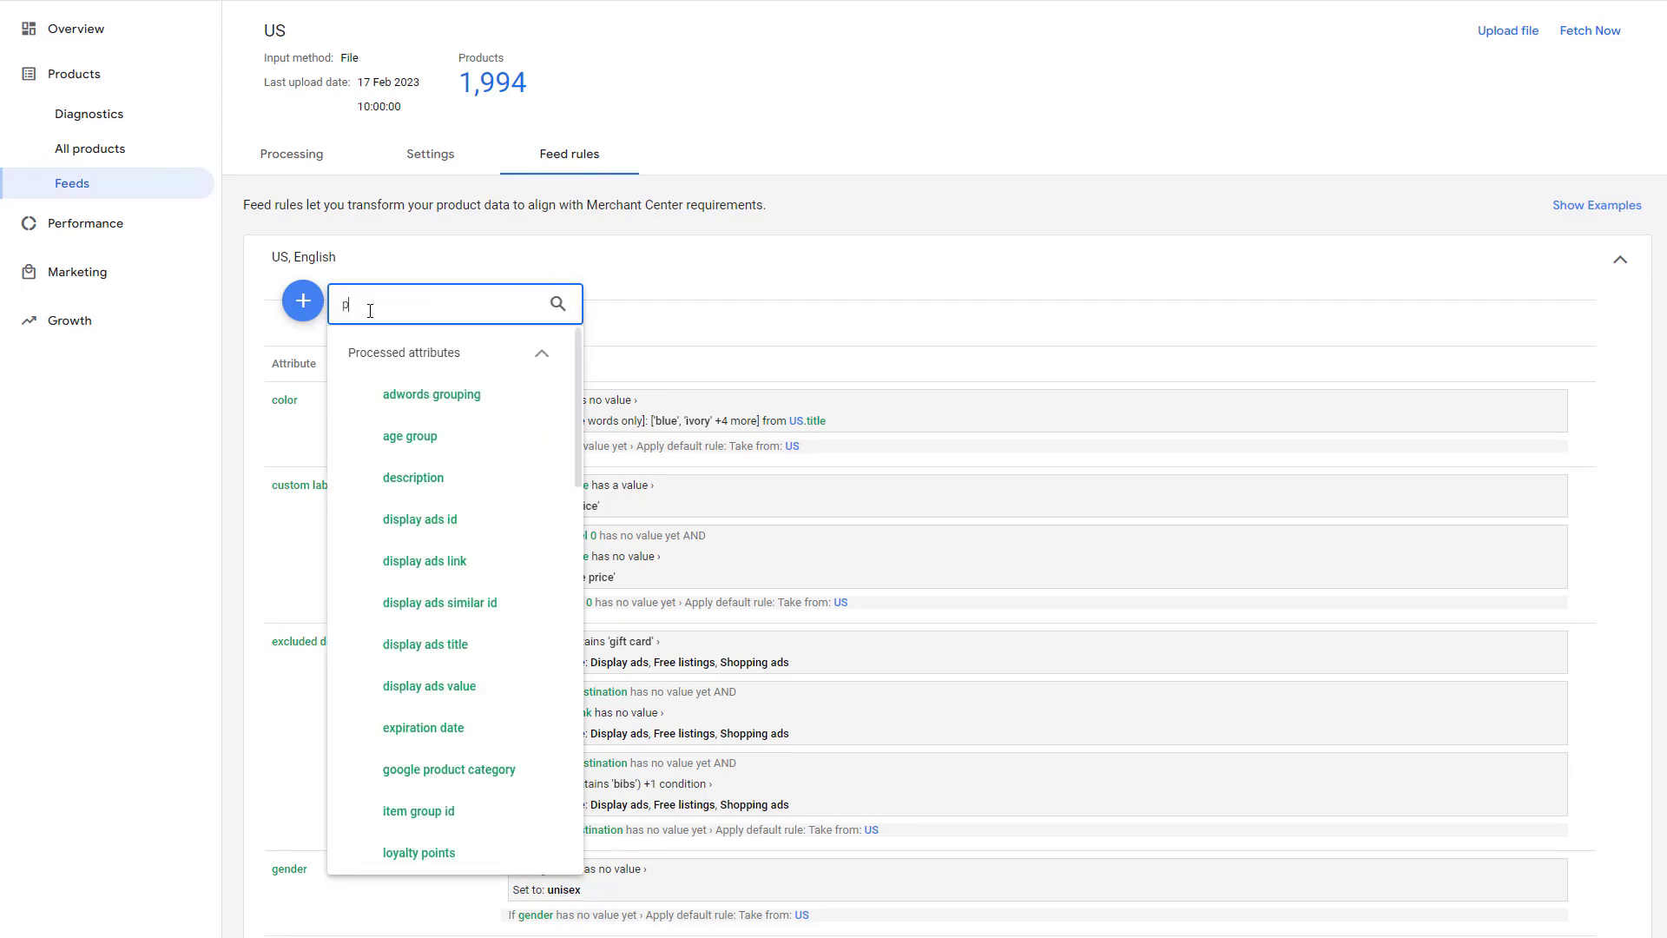
text(rice or sale price va)
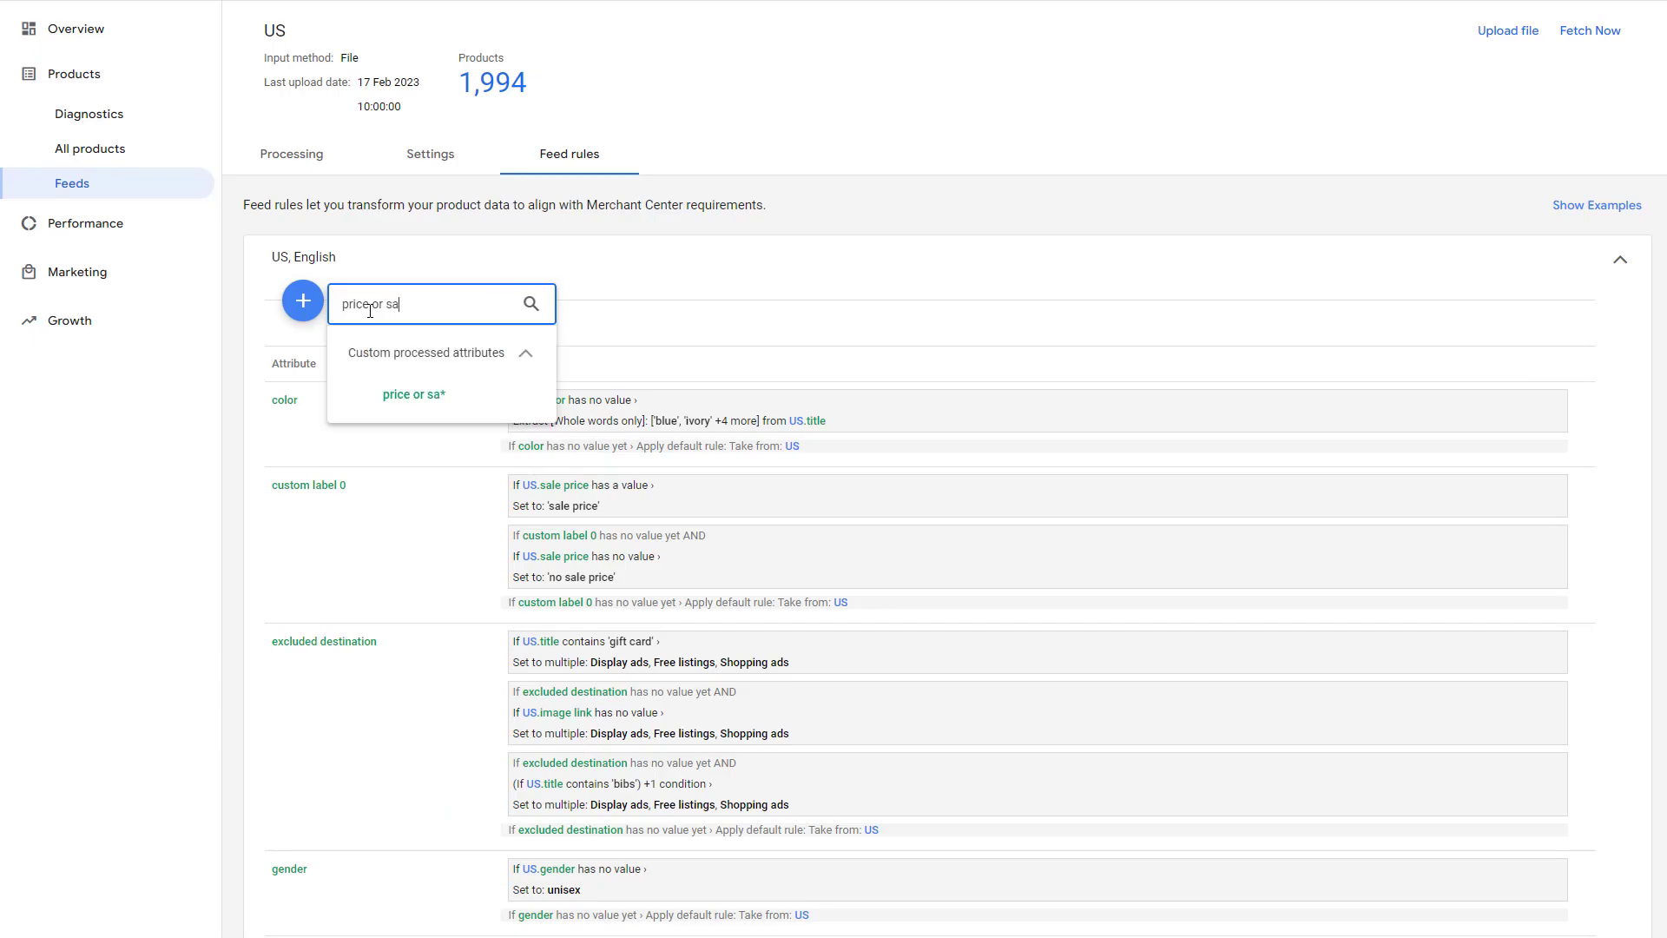
text(lue)
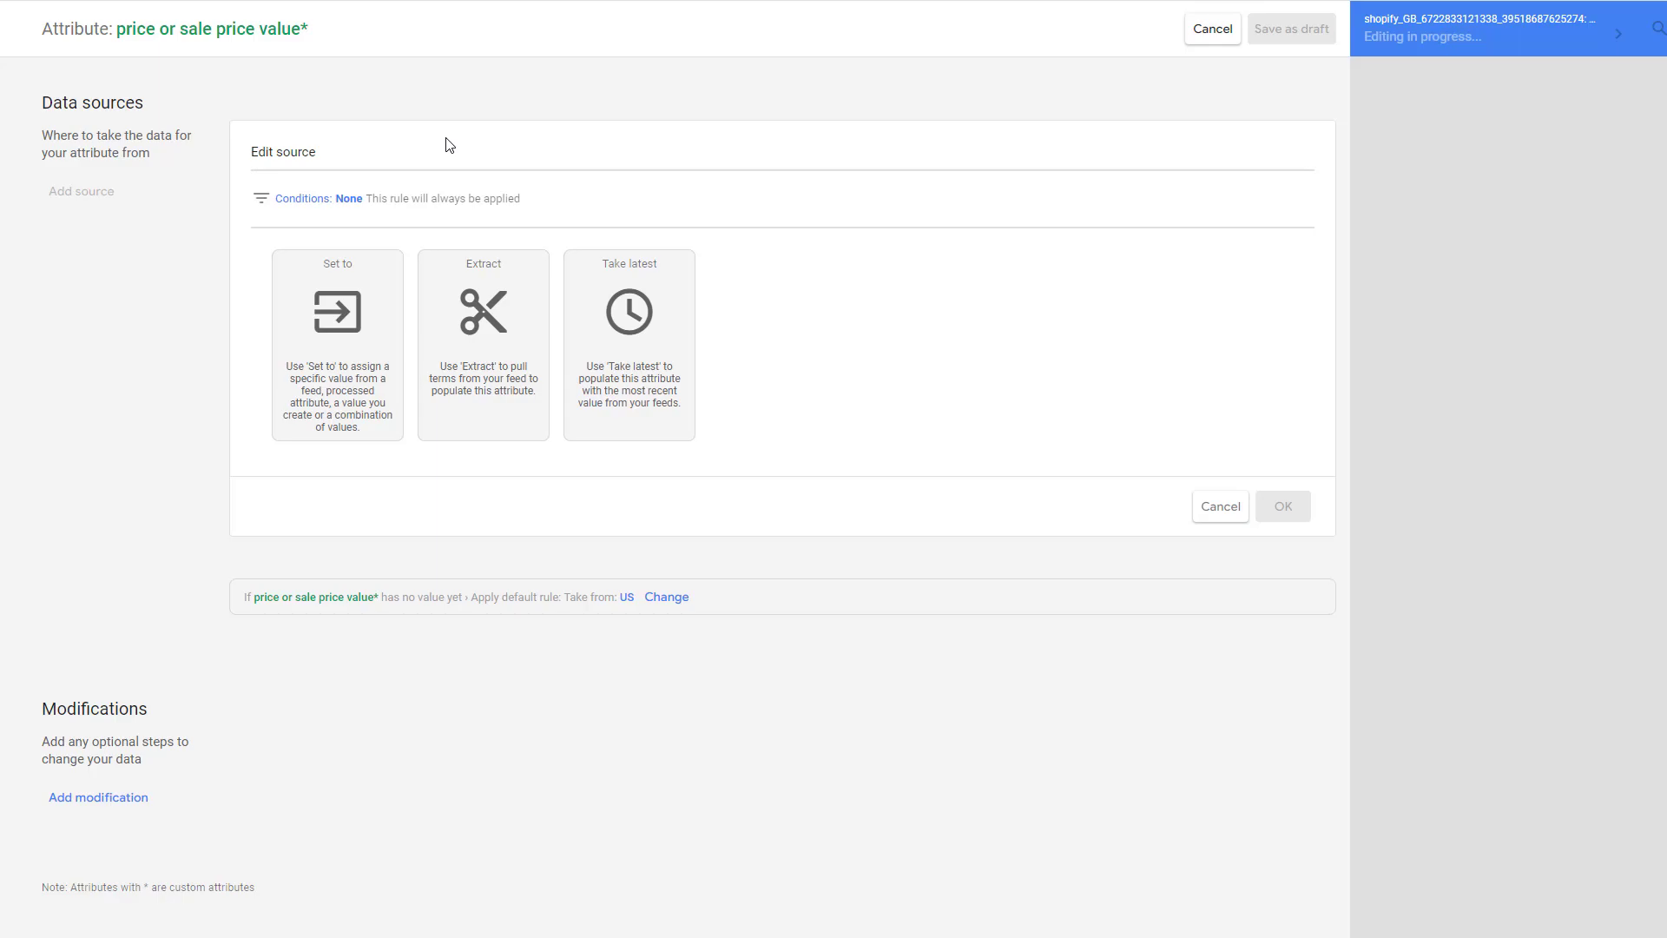
Add a condition that applies when US.sale price has a value.
click(326, 212)
click(330, 264)
text(sa)
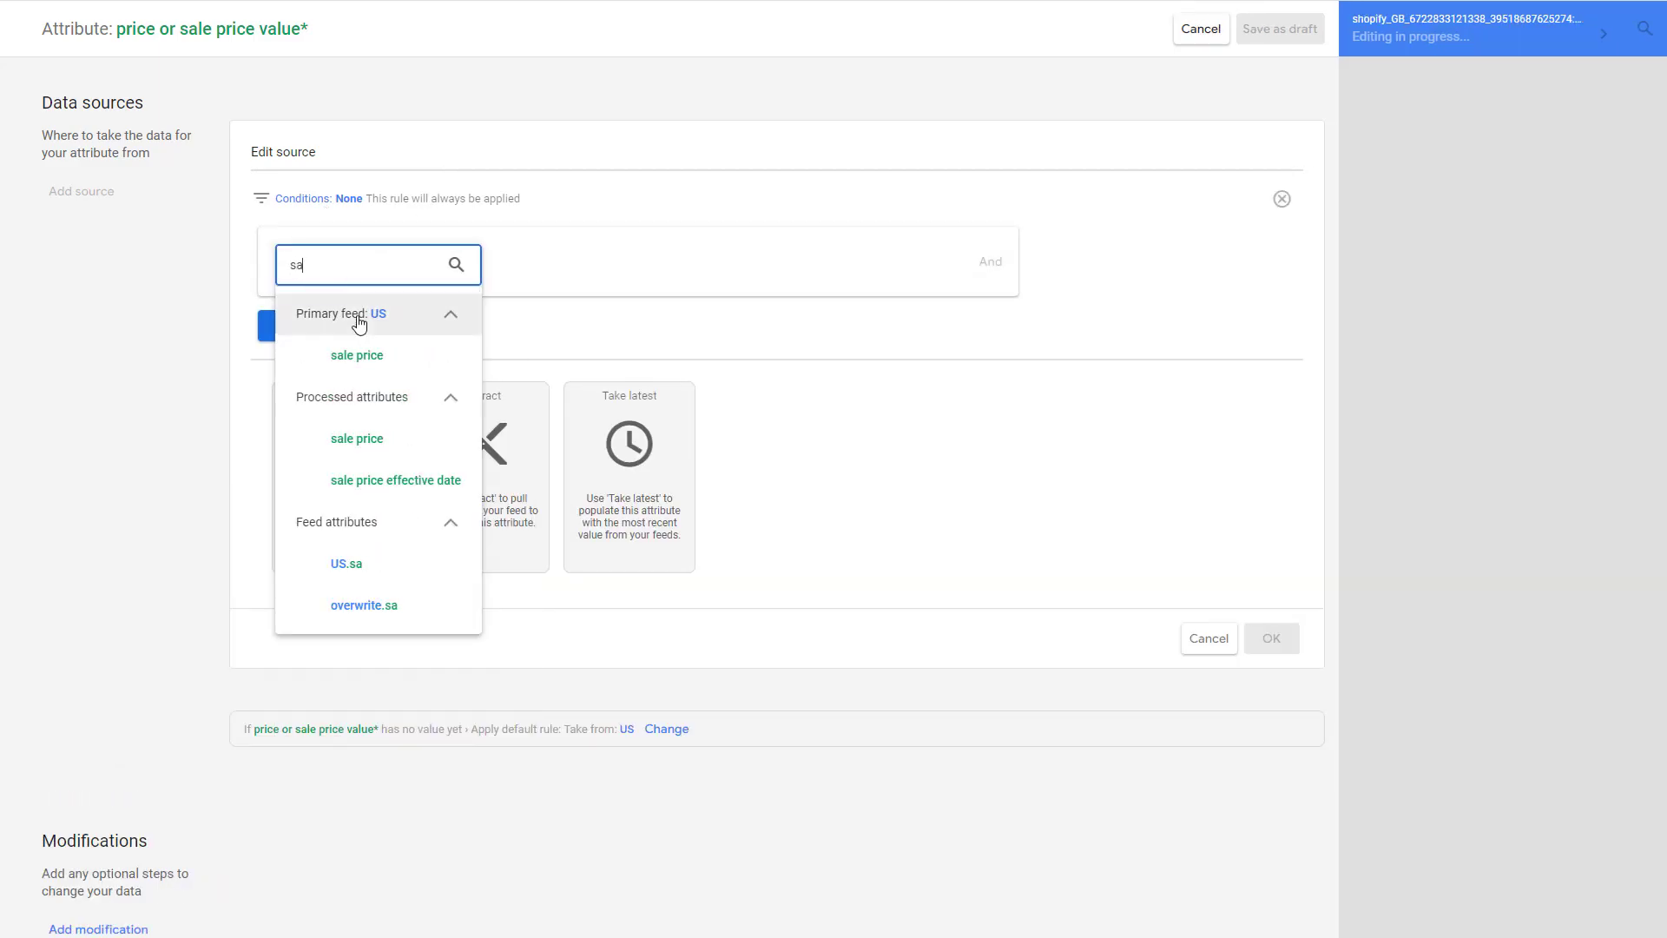
click(360, 356)
click(511, 265)
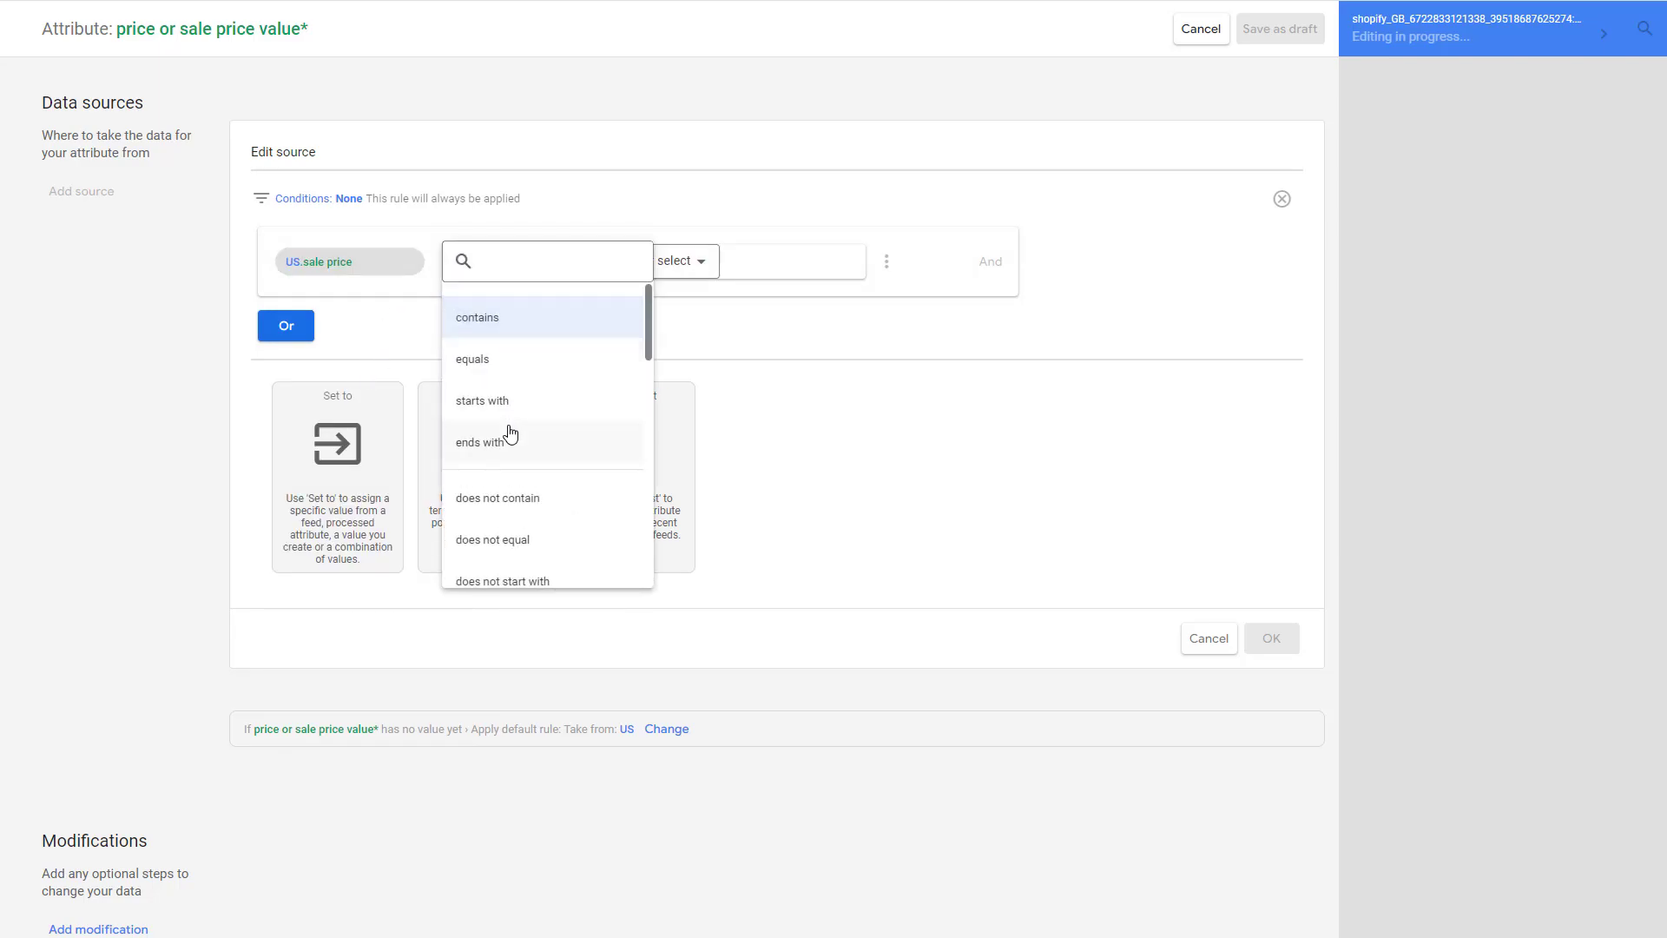
scroll(511, 434, down, 3)
scroll(525, 428, down, 2)
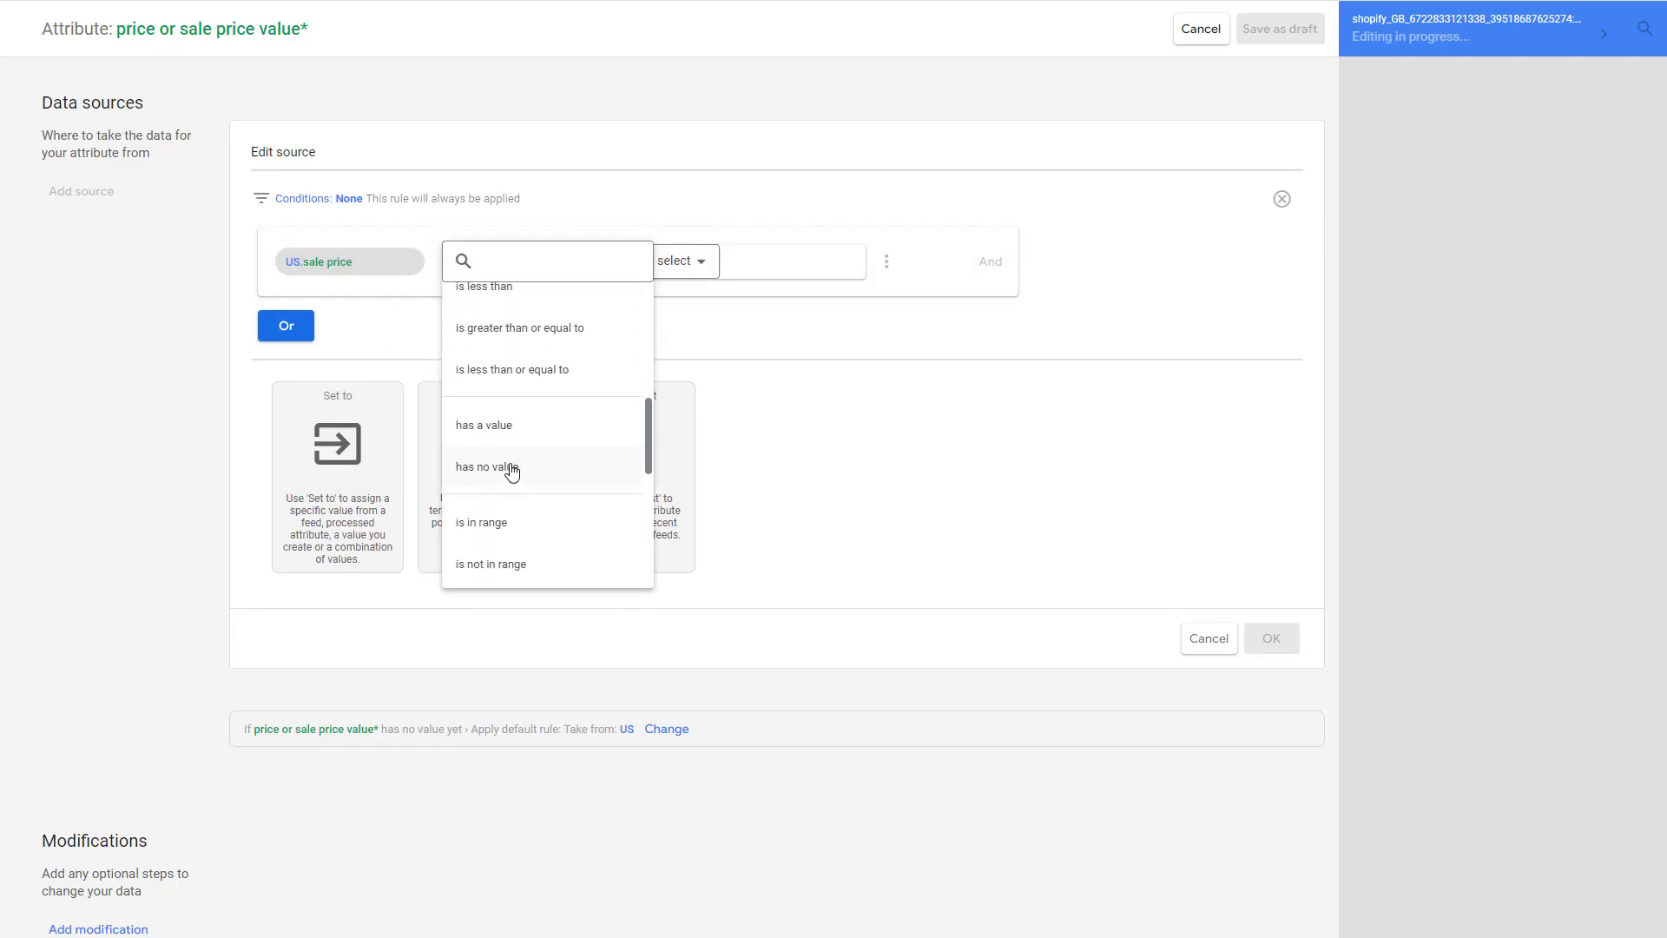
click(514, 443)
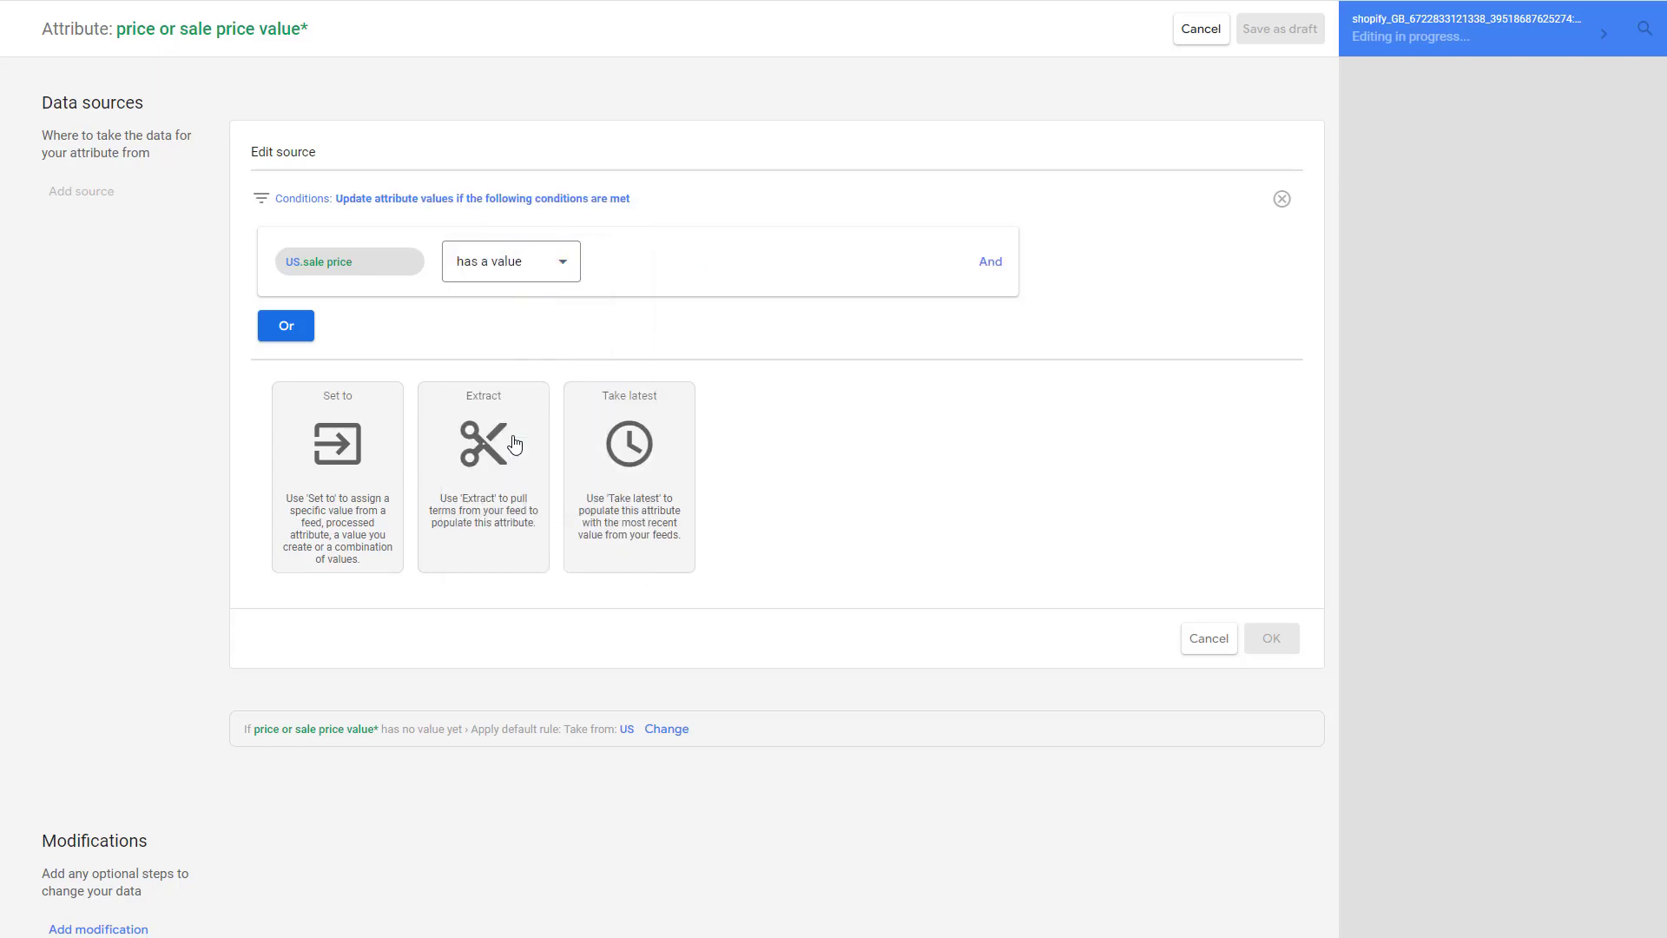
Set the attribute to US.sale price, replacing the mistaken 'sa' constant, and confirm the source.
click(345, 521)
click(341, 483)
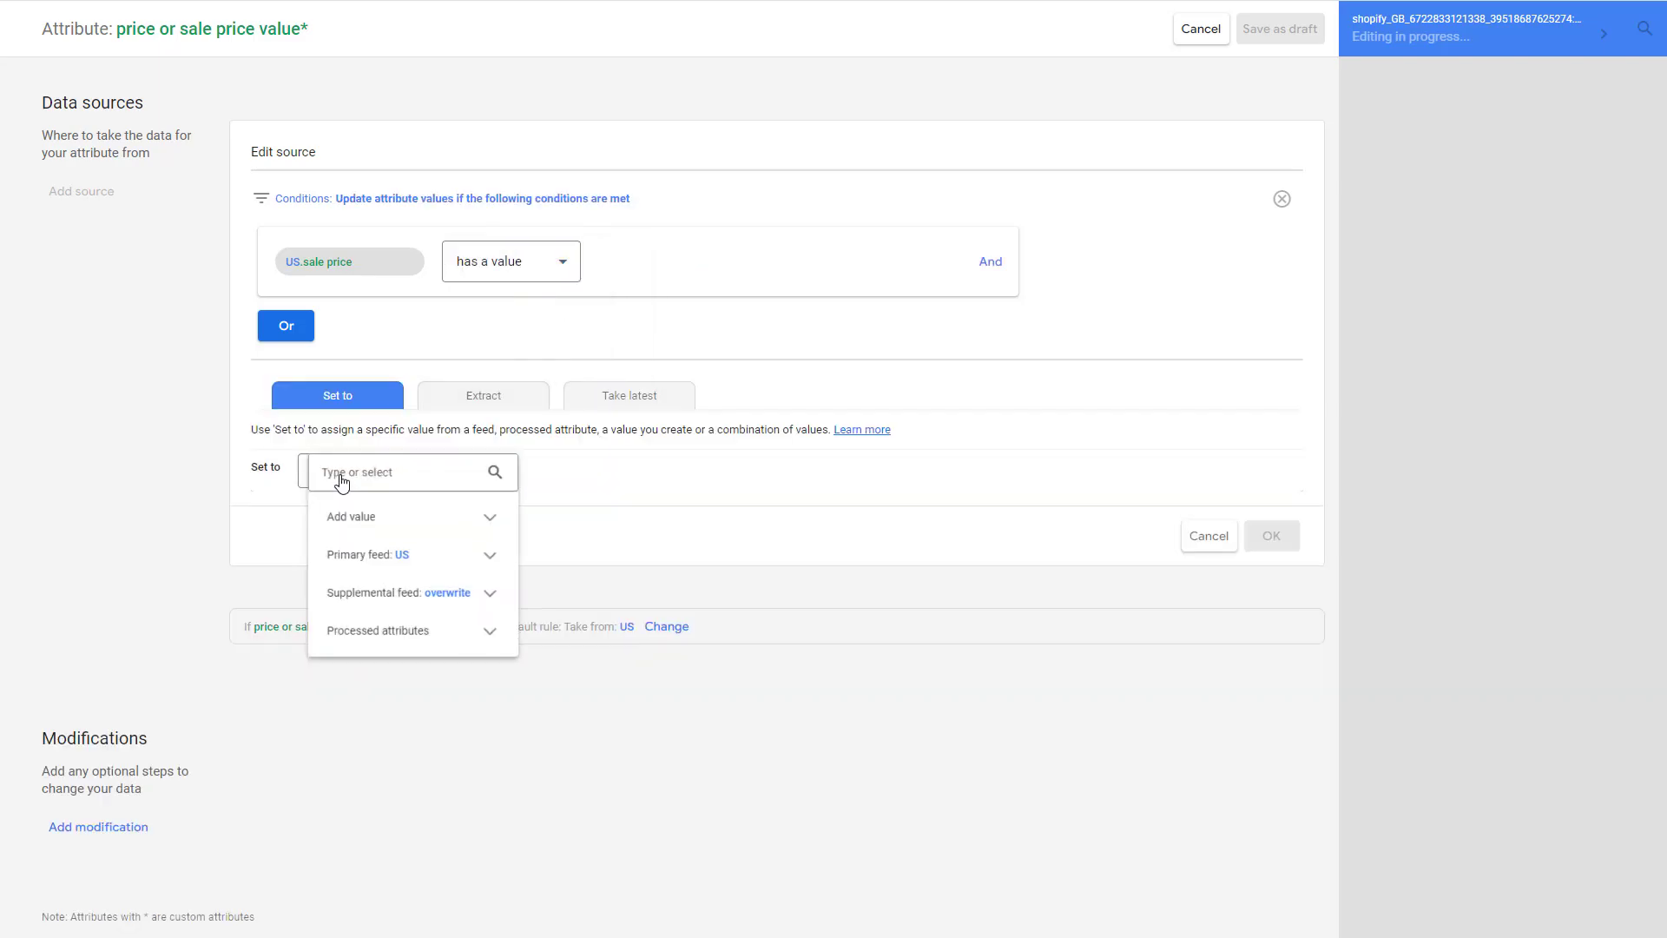
text(sa)
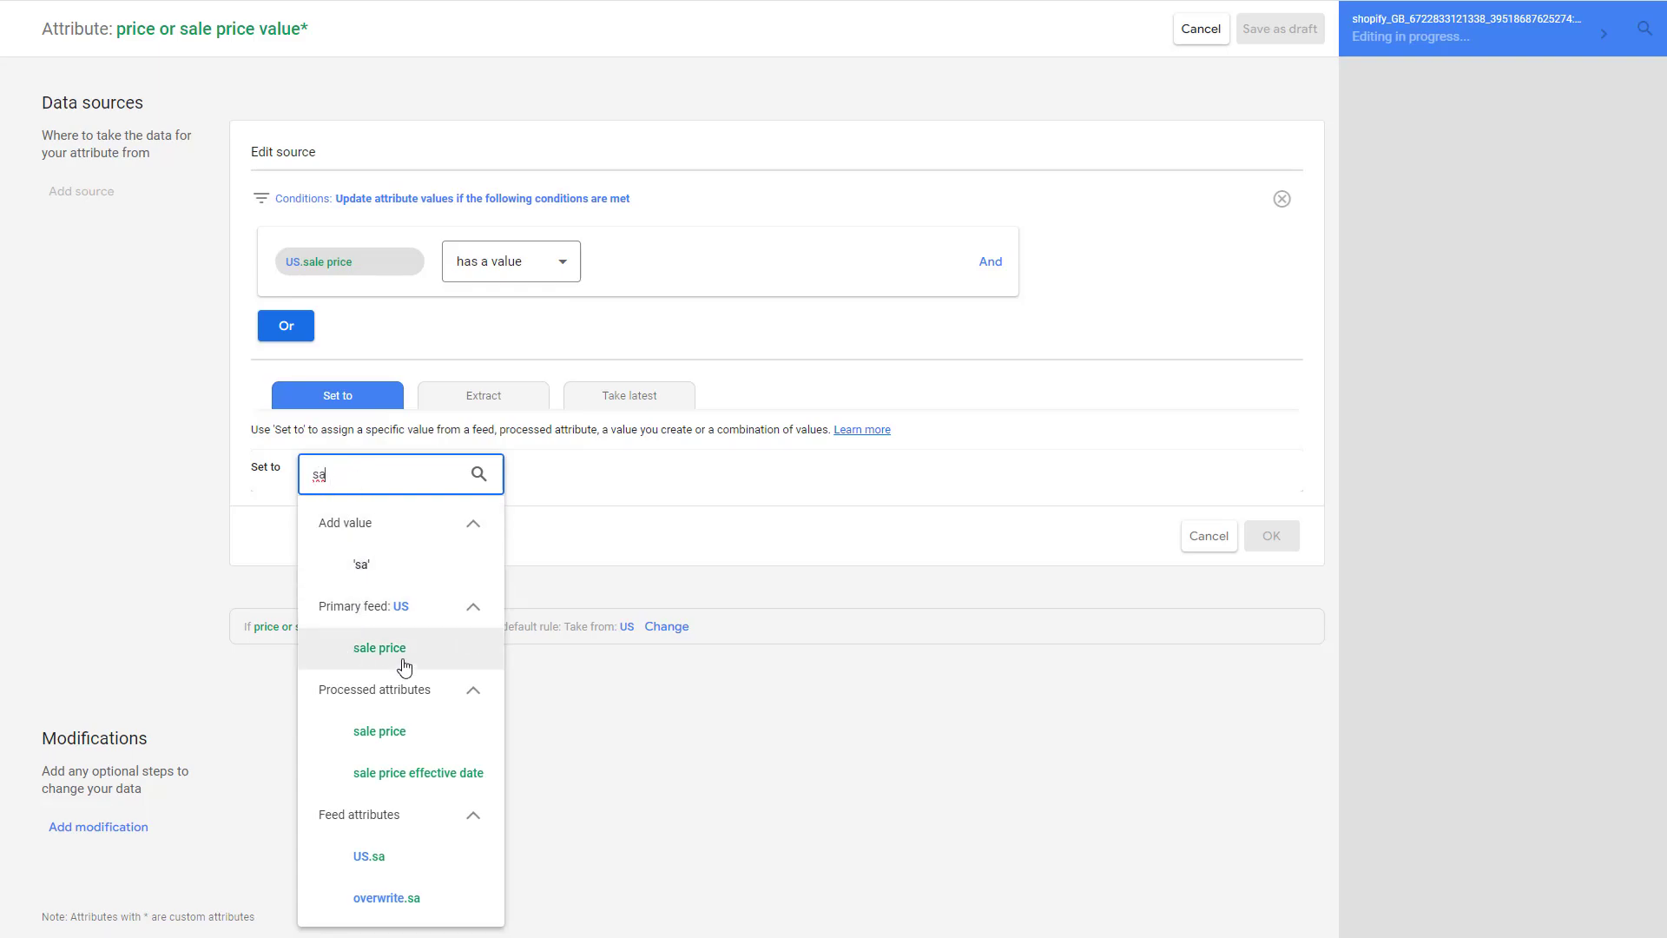
key(Return)
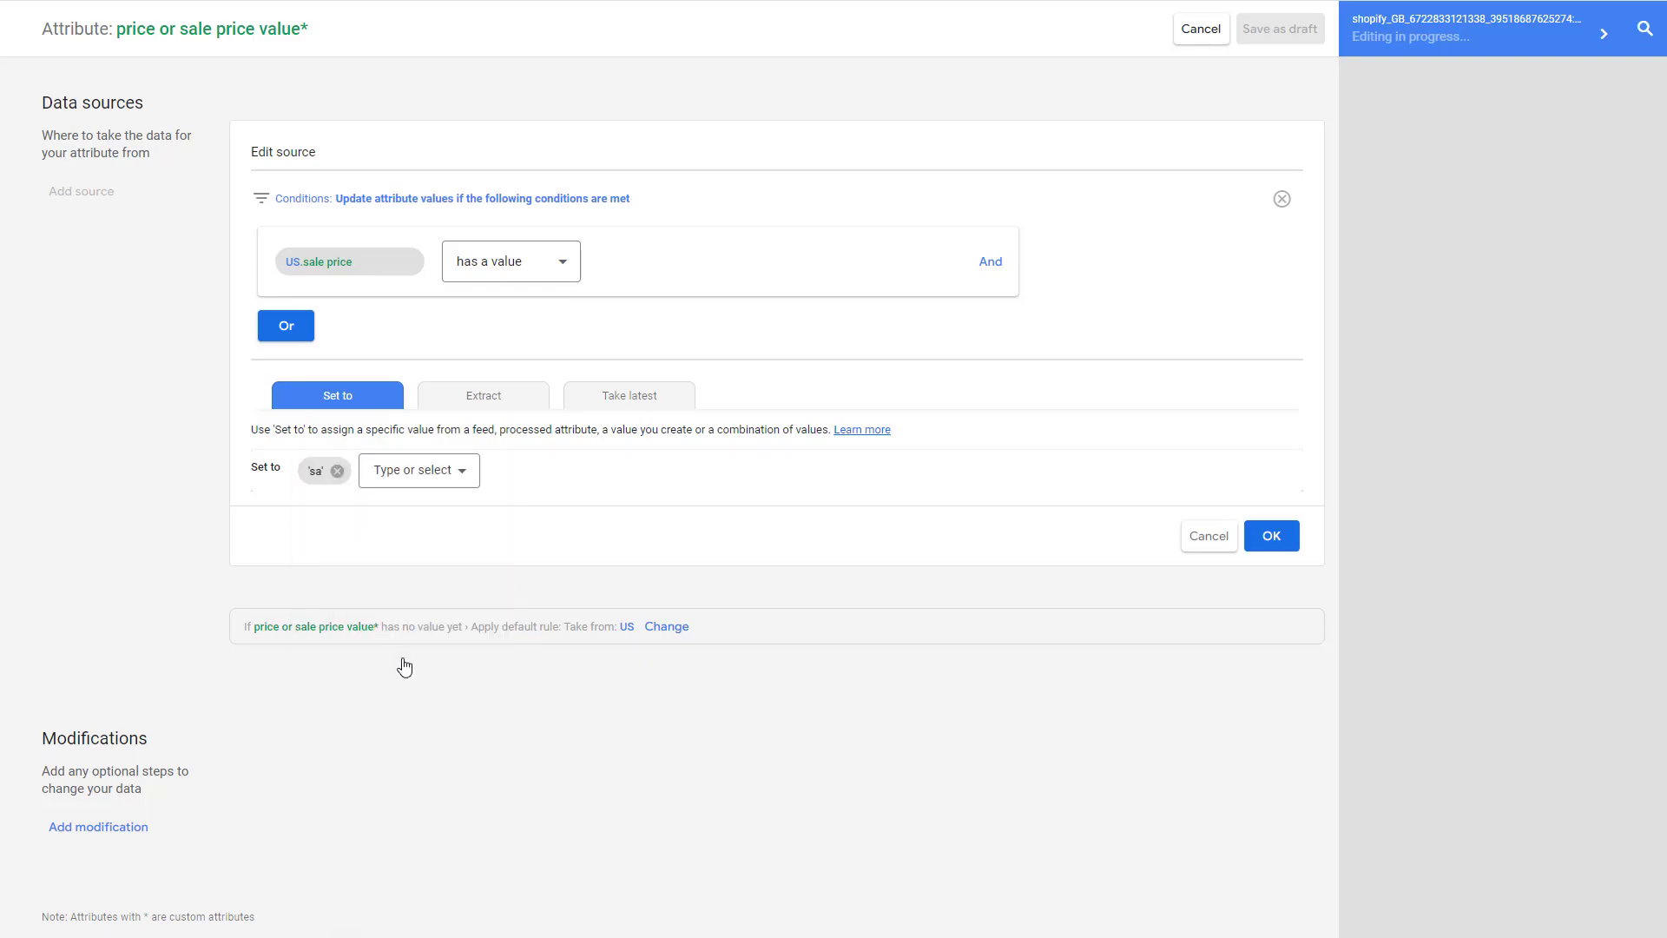
click(335, 472)
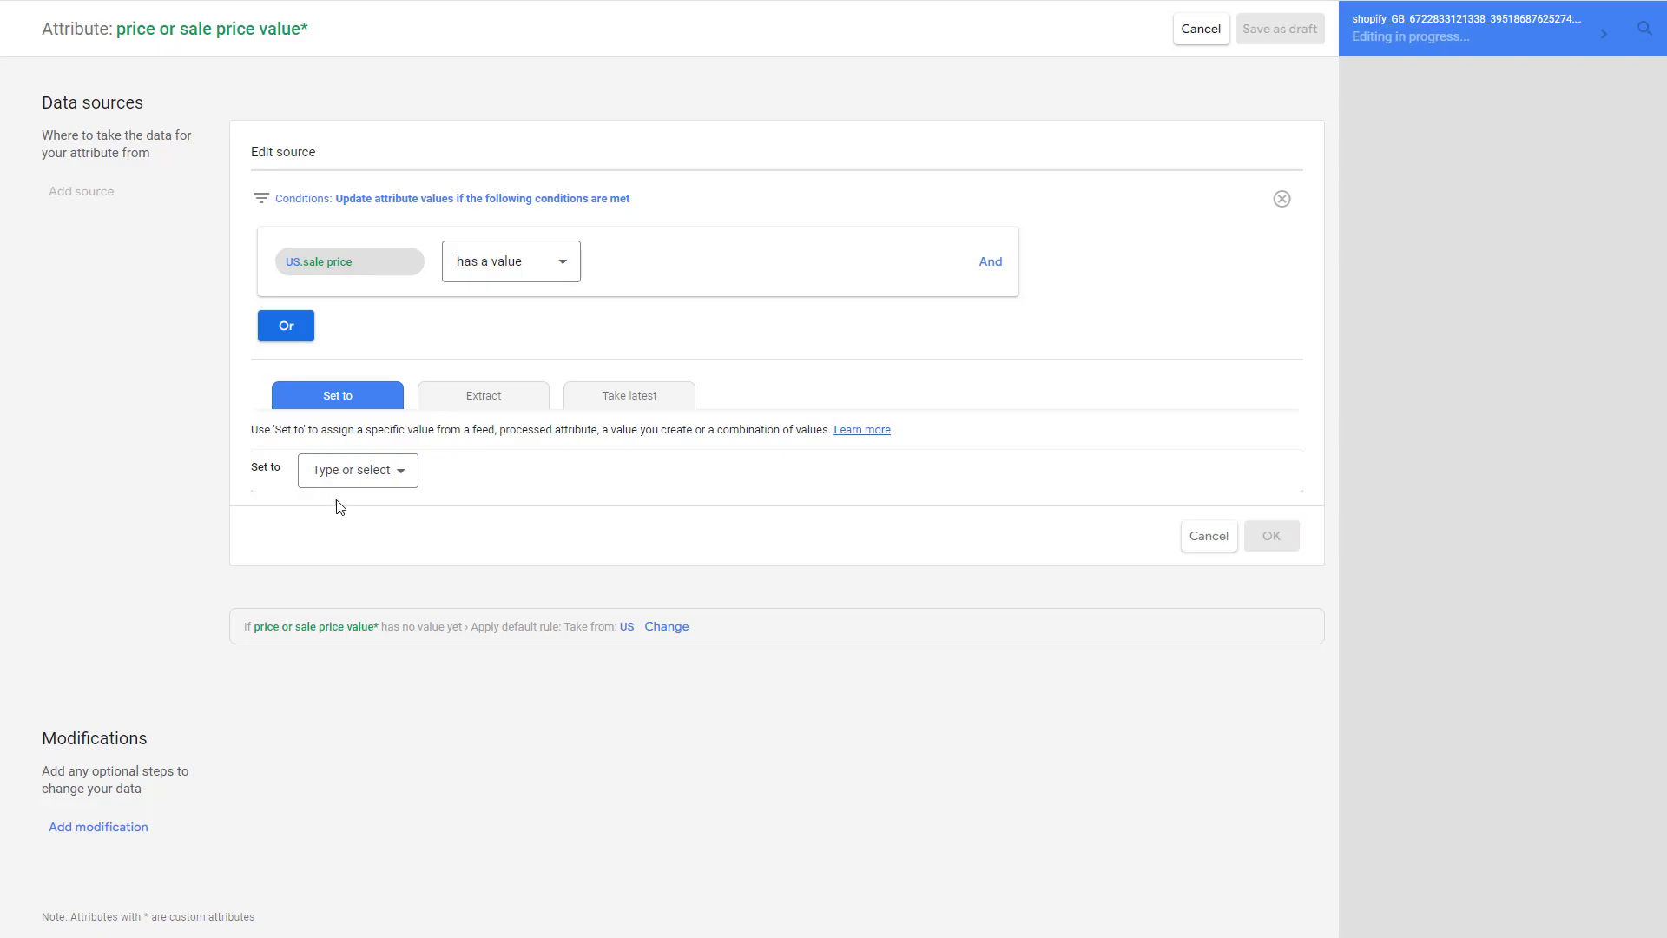
click(333, 483)
click(391, 531)
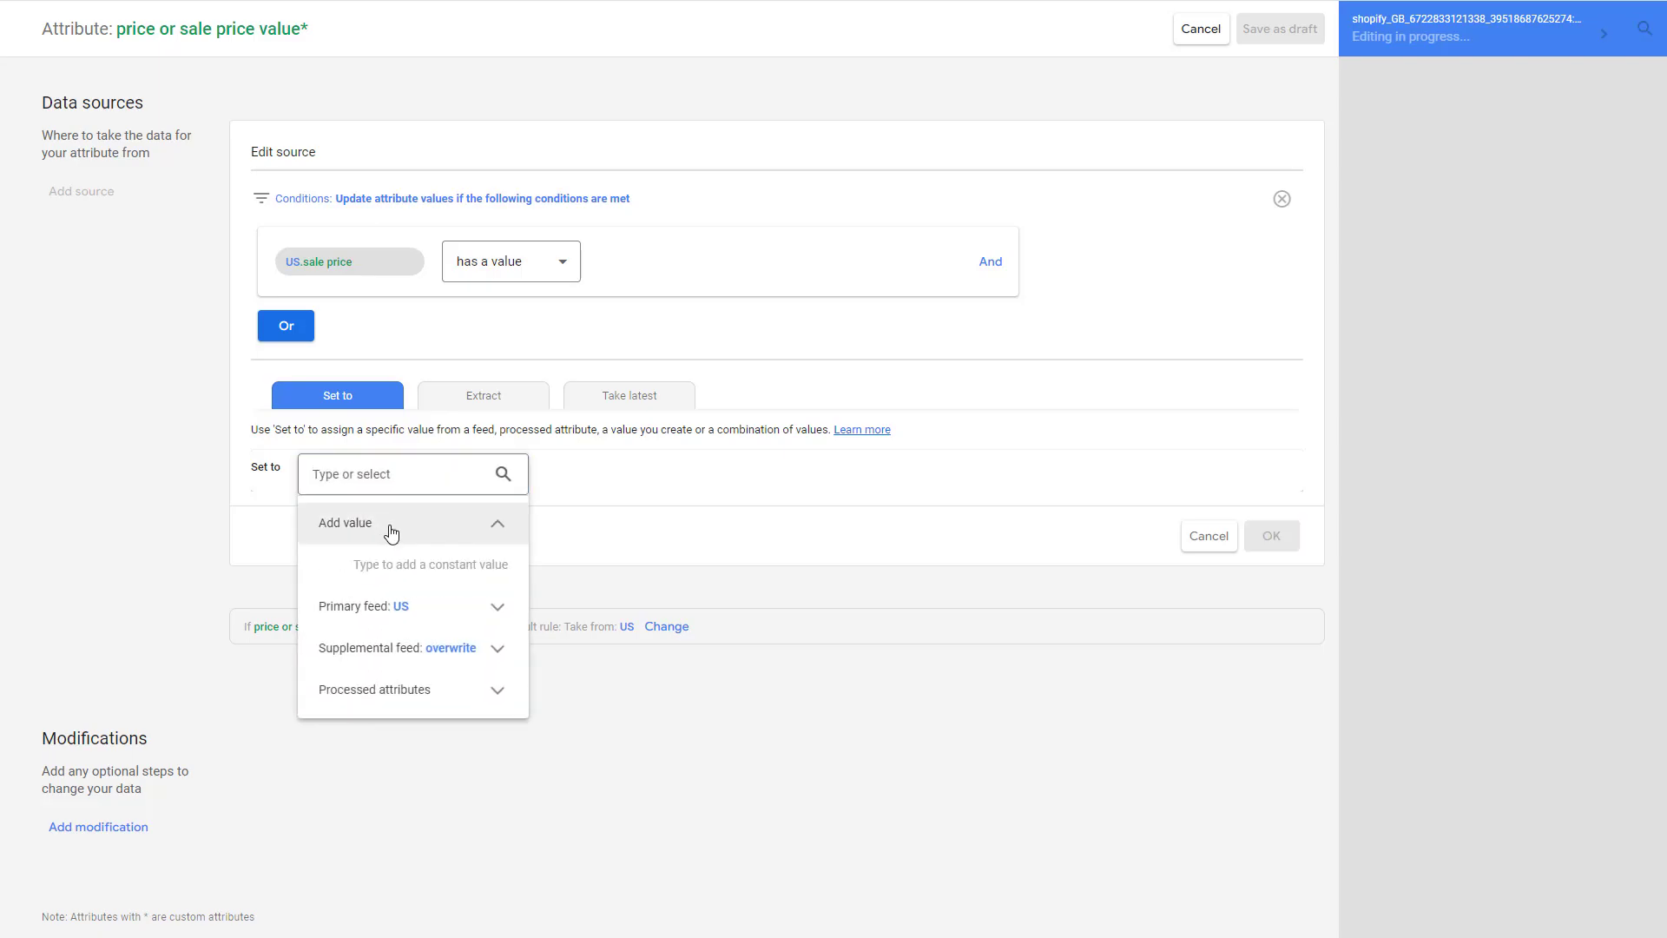
click(391, 624)
scroll(408, 375, down, 7)
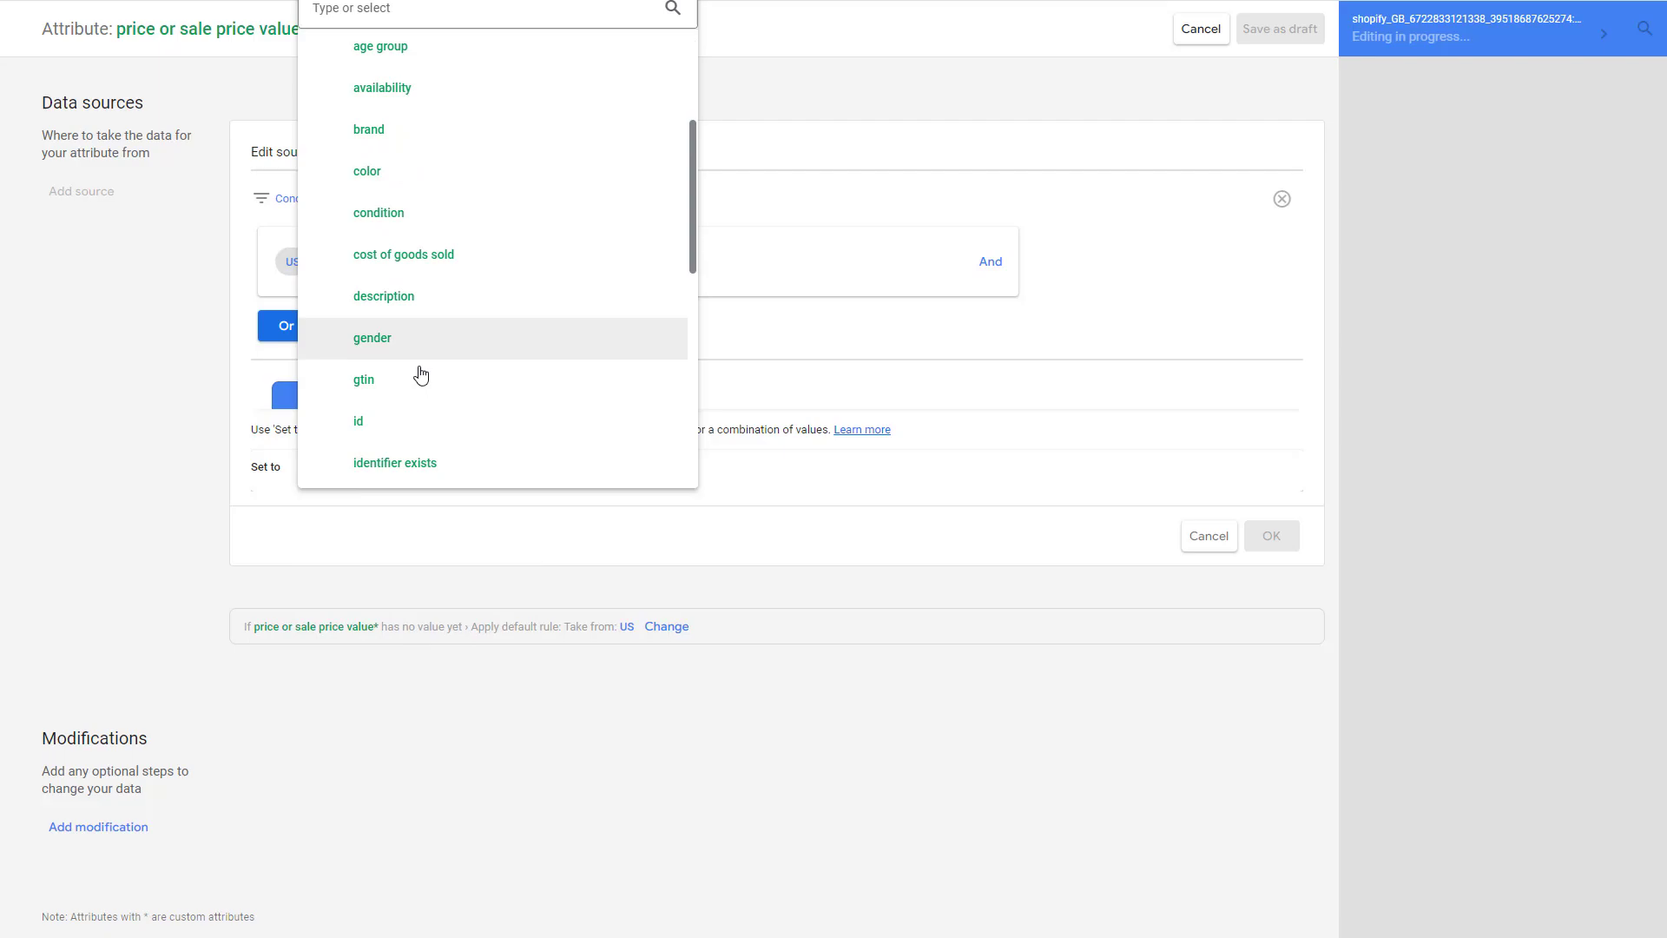
scroll(428, 382, down, 1)
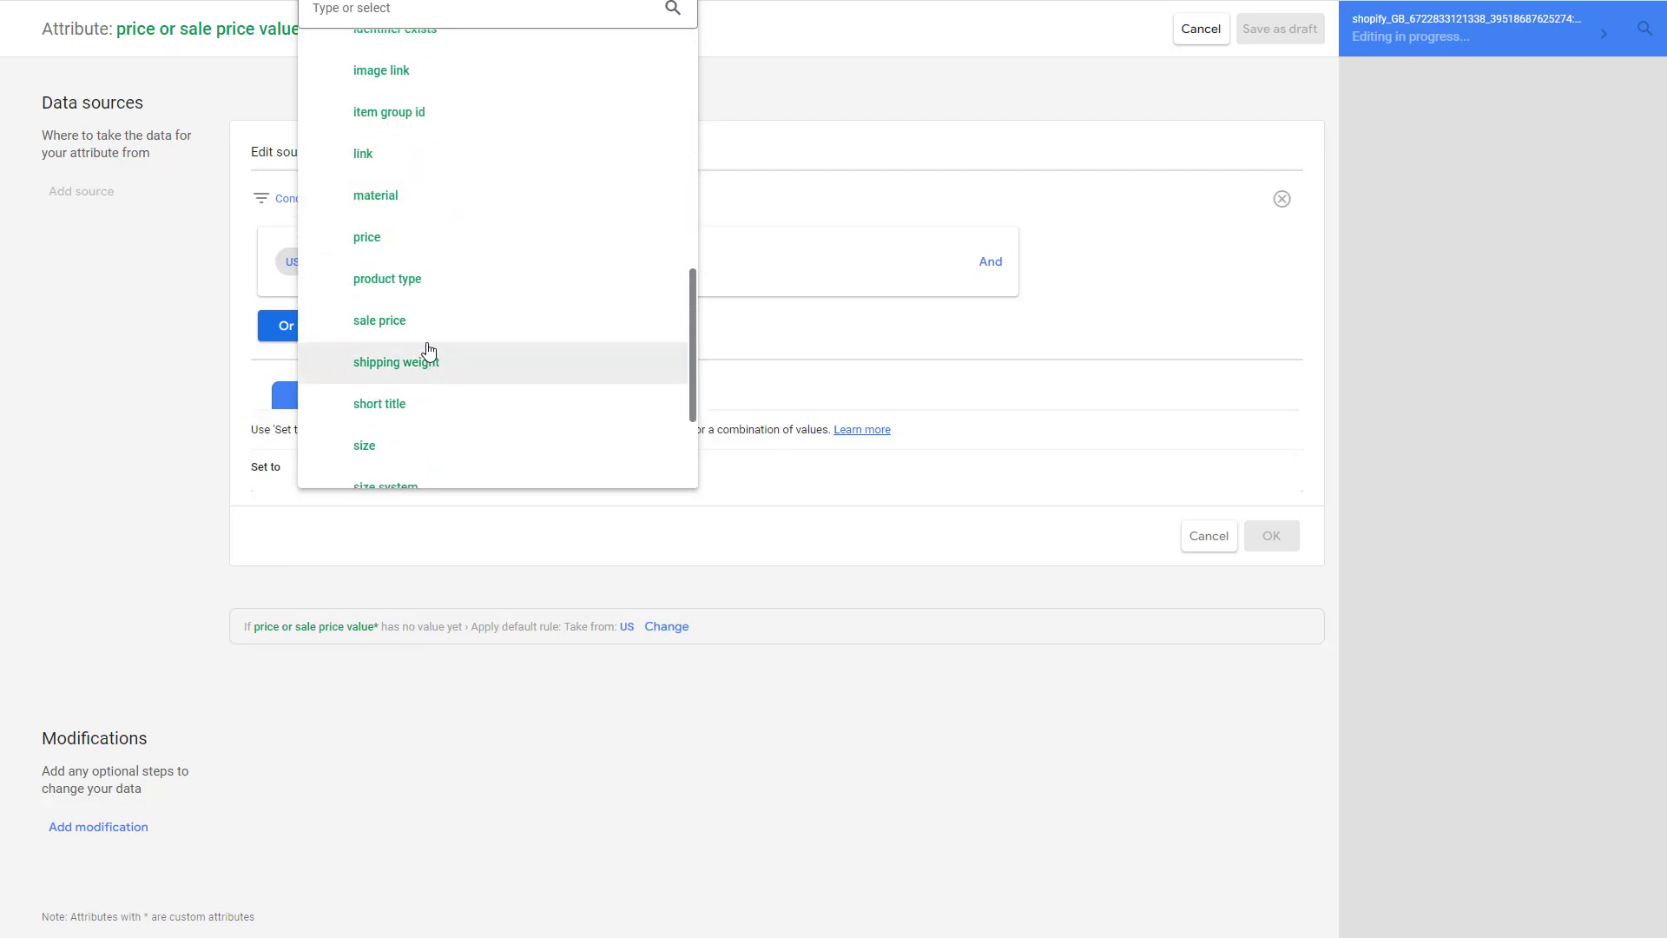
click(425, 344)
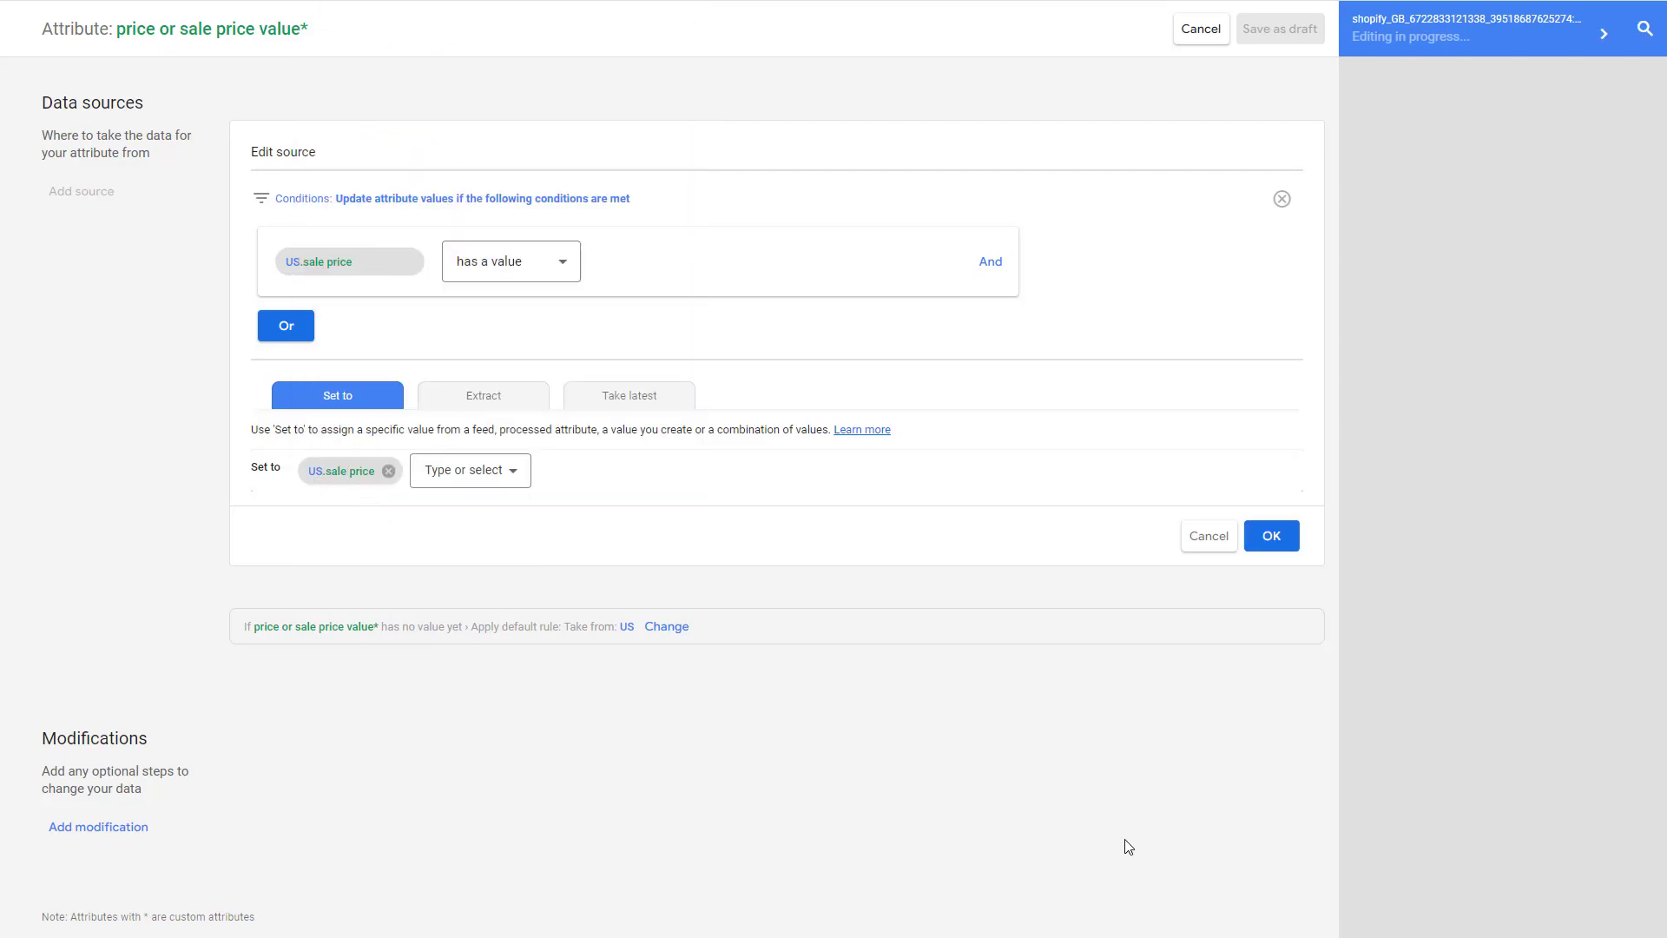
click(1288, 538)
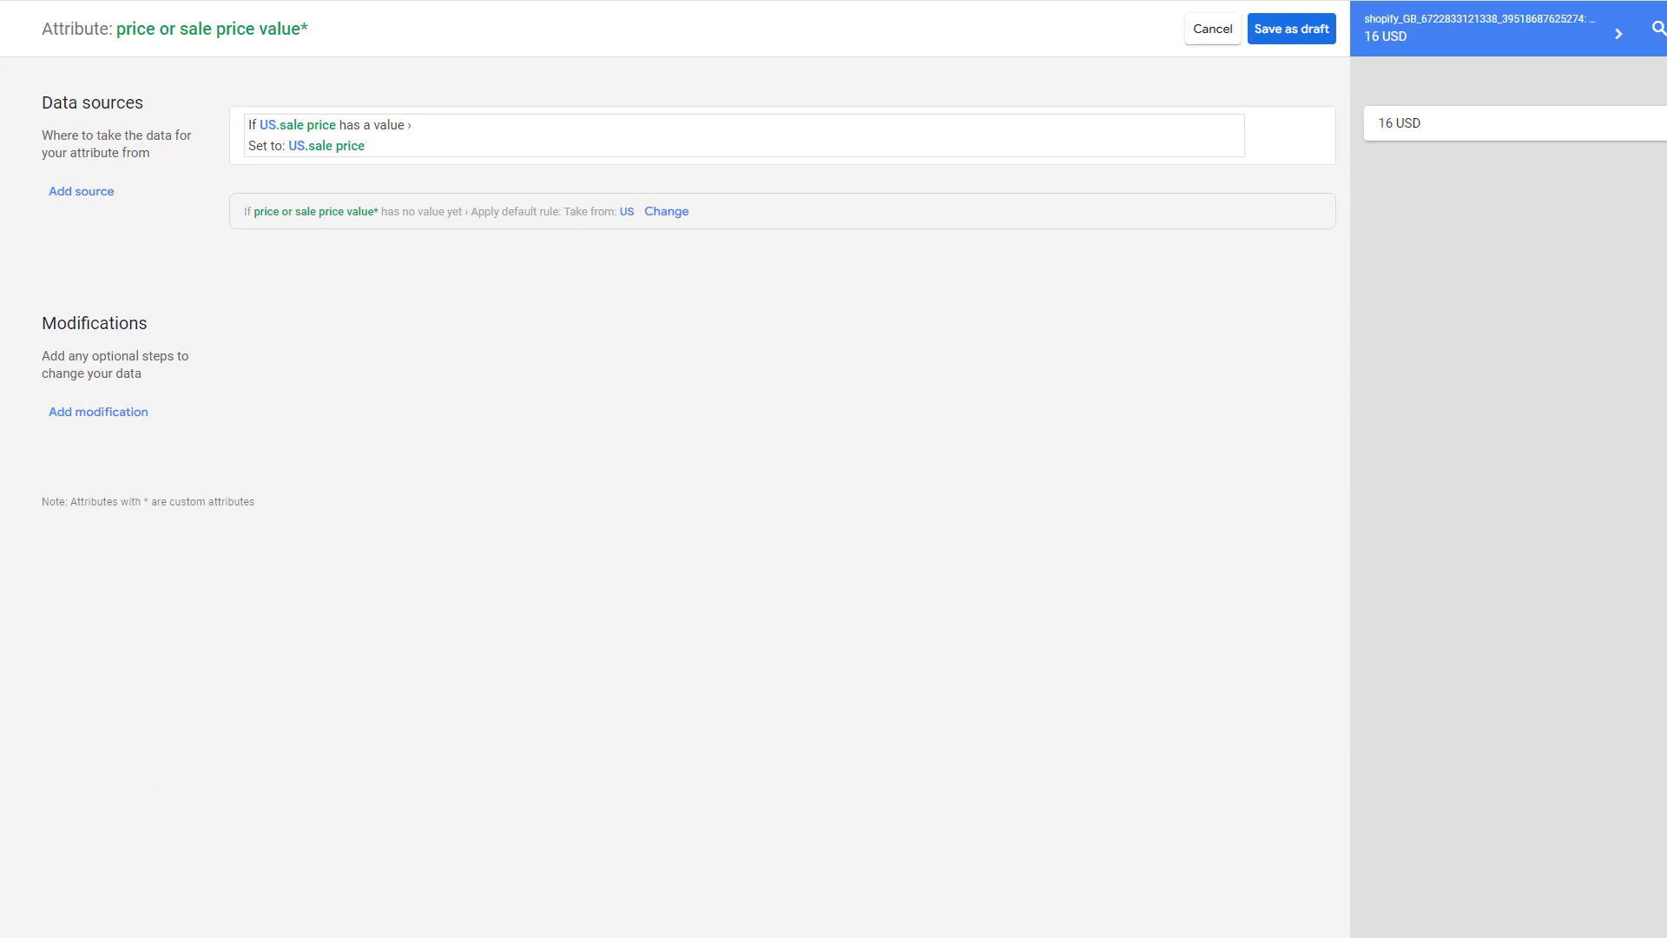
Add a fallback source set to US.price and save the rule as a draft.
click(107, 192)
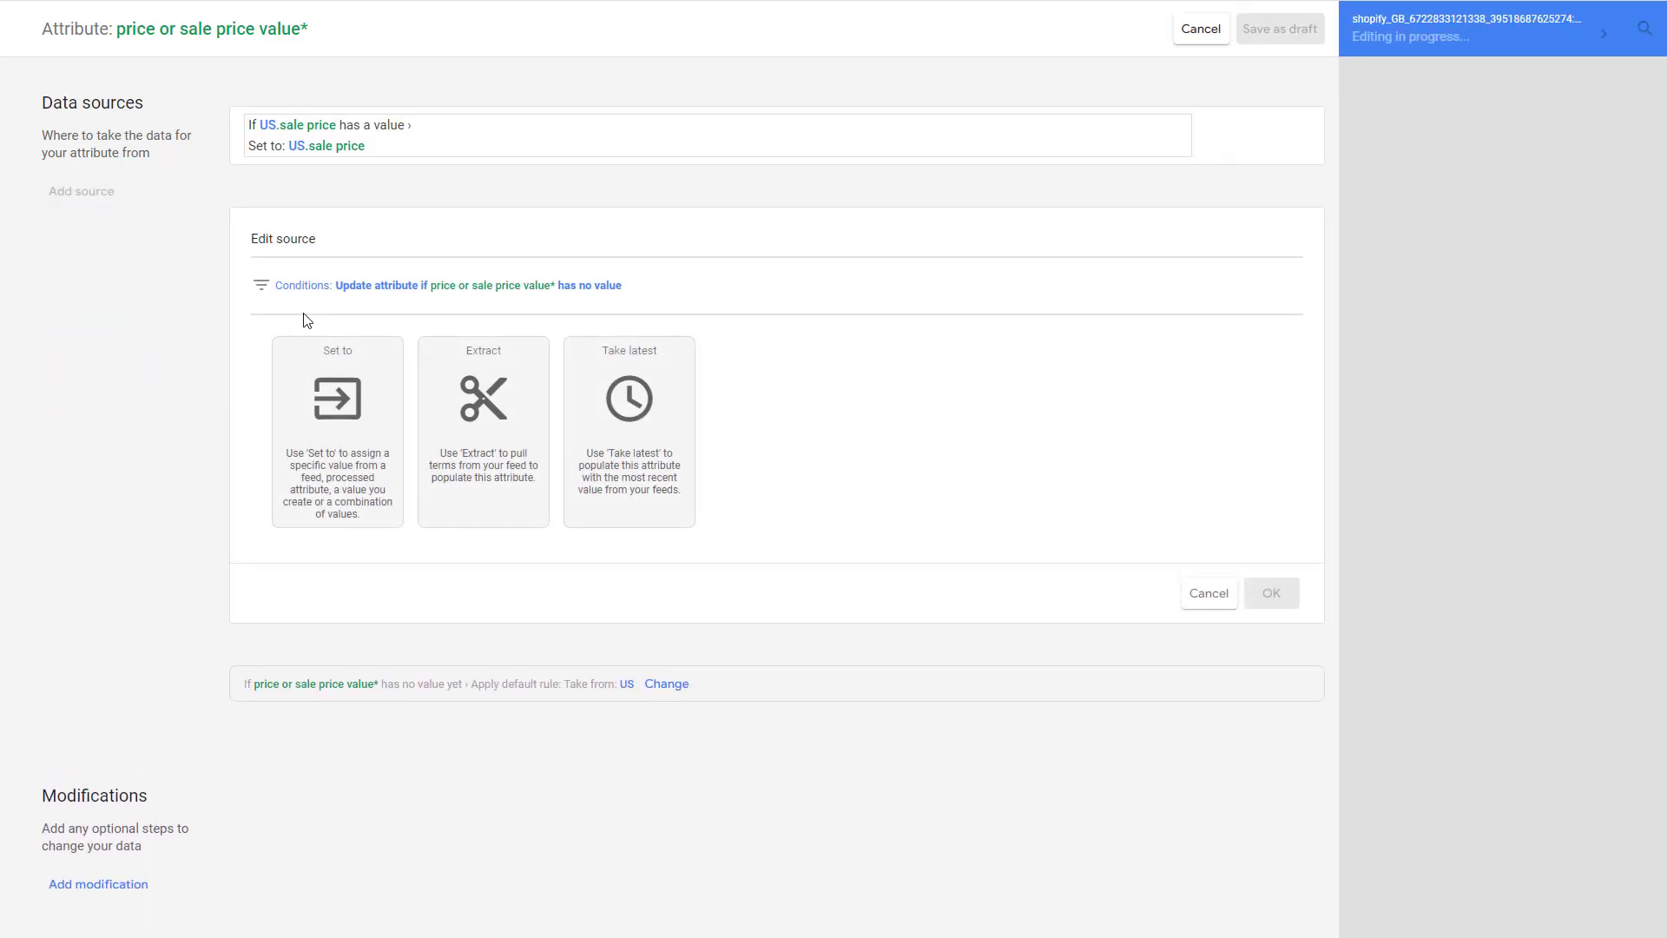
click(347, 390)
click(376, 428)
click(405, 530)
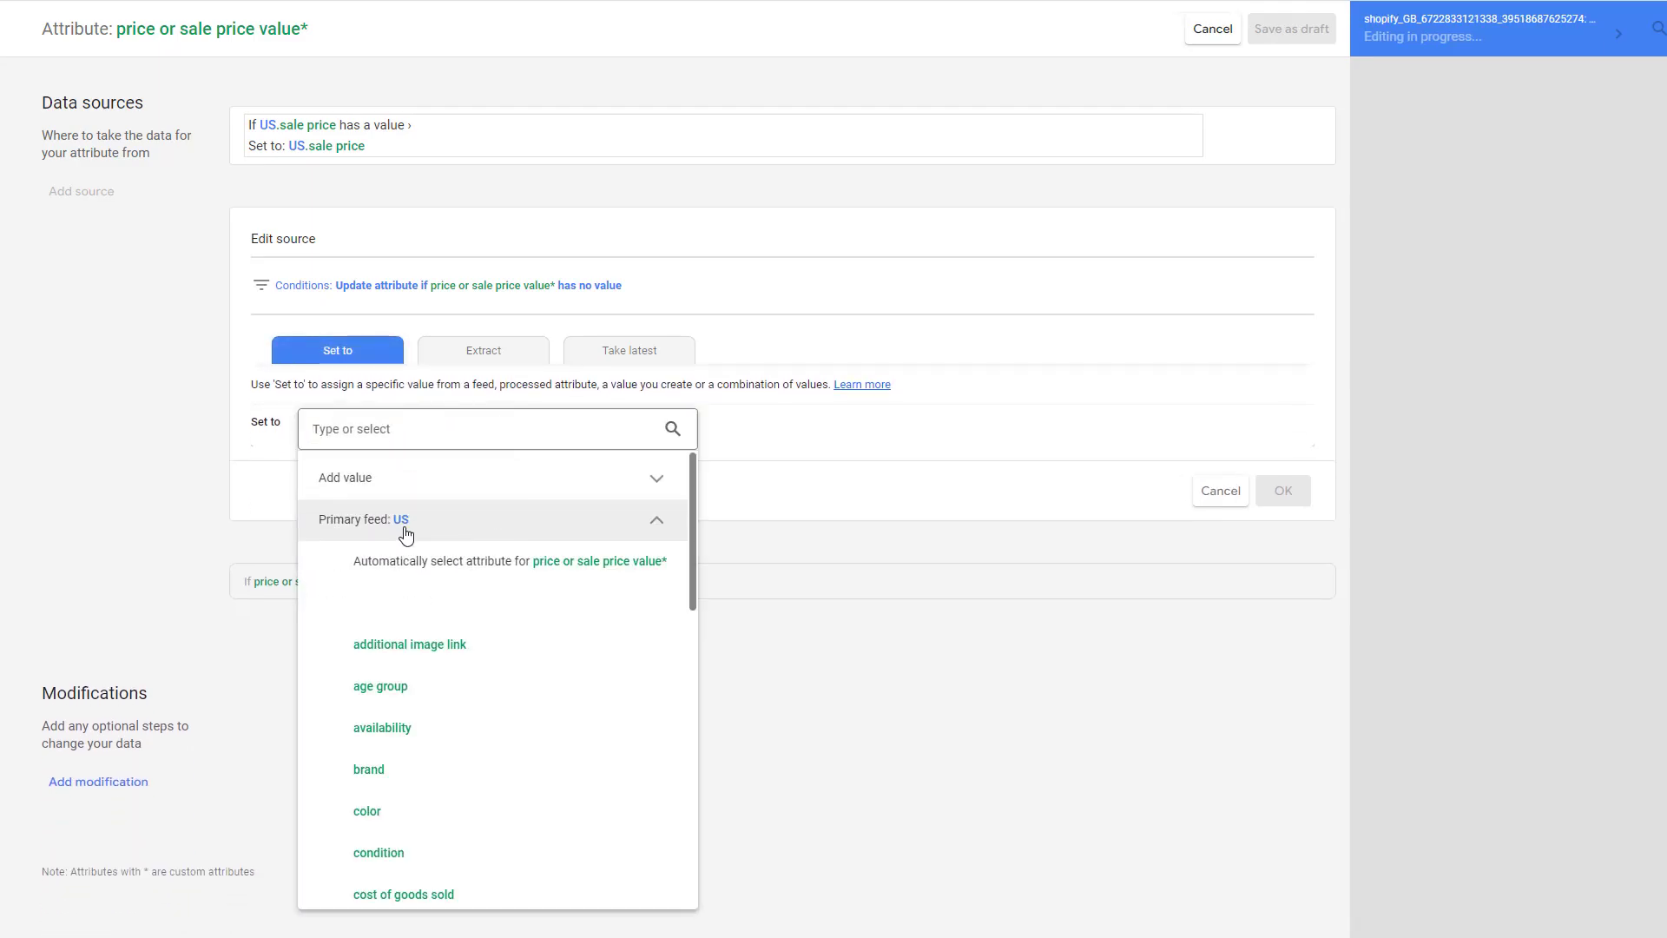
scroll(485, 759, down, 6)
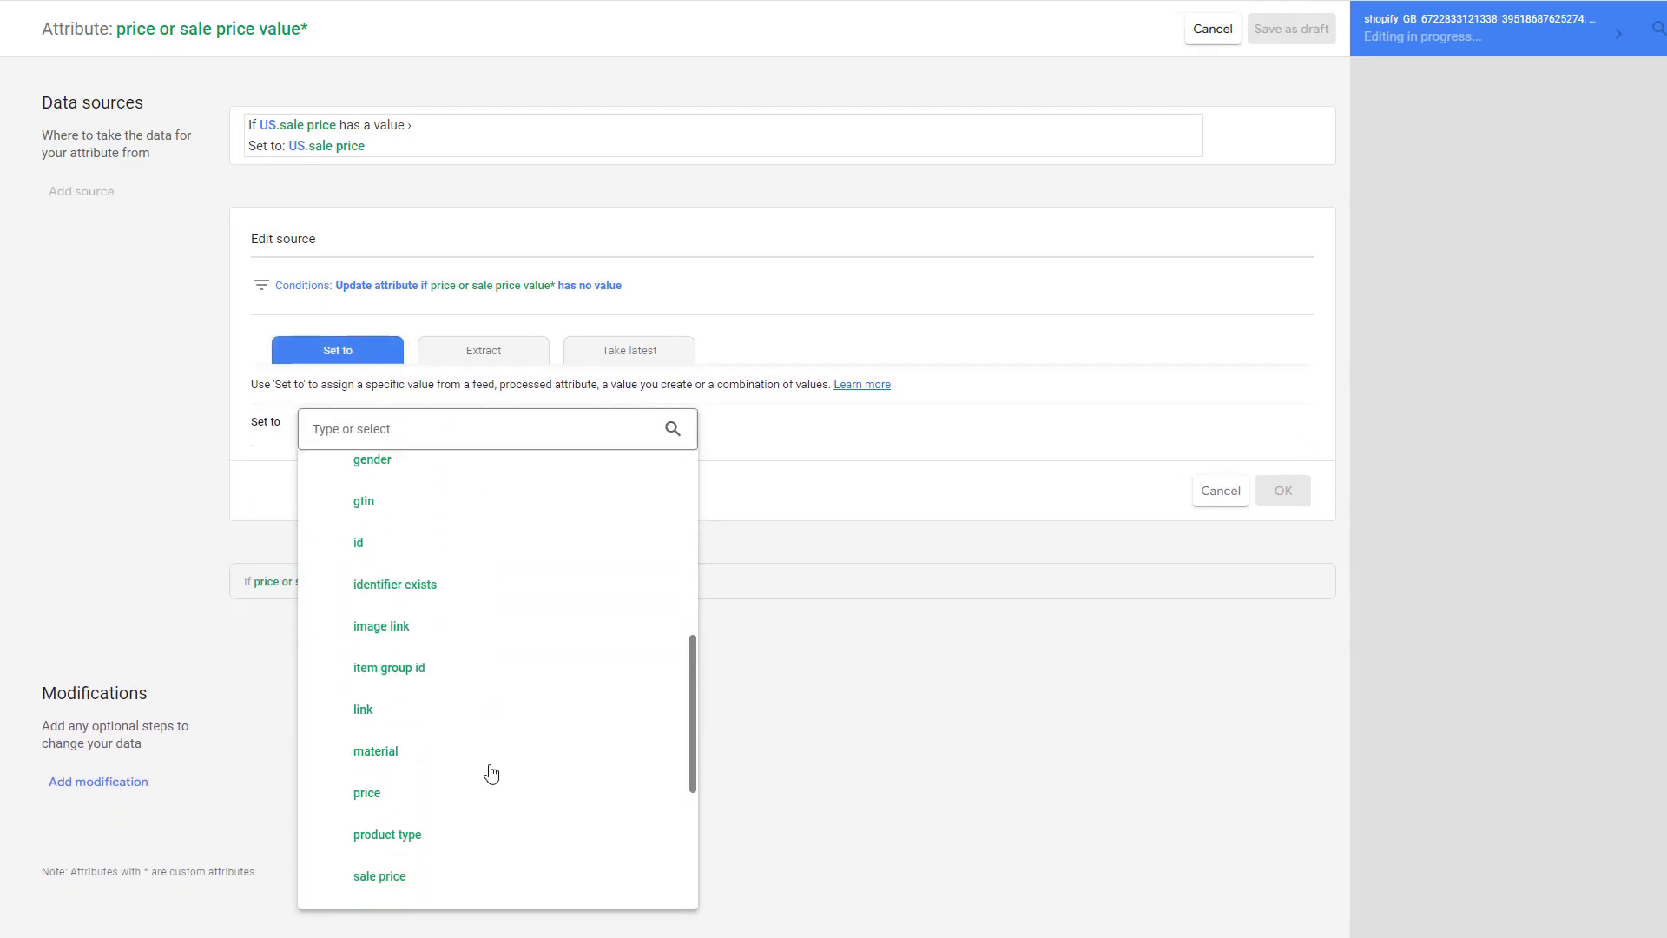
click(431, 793)
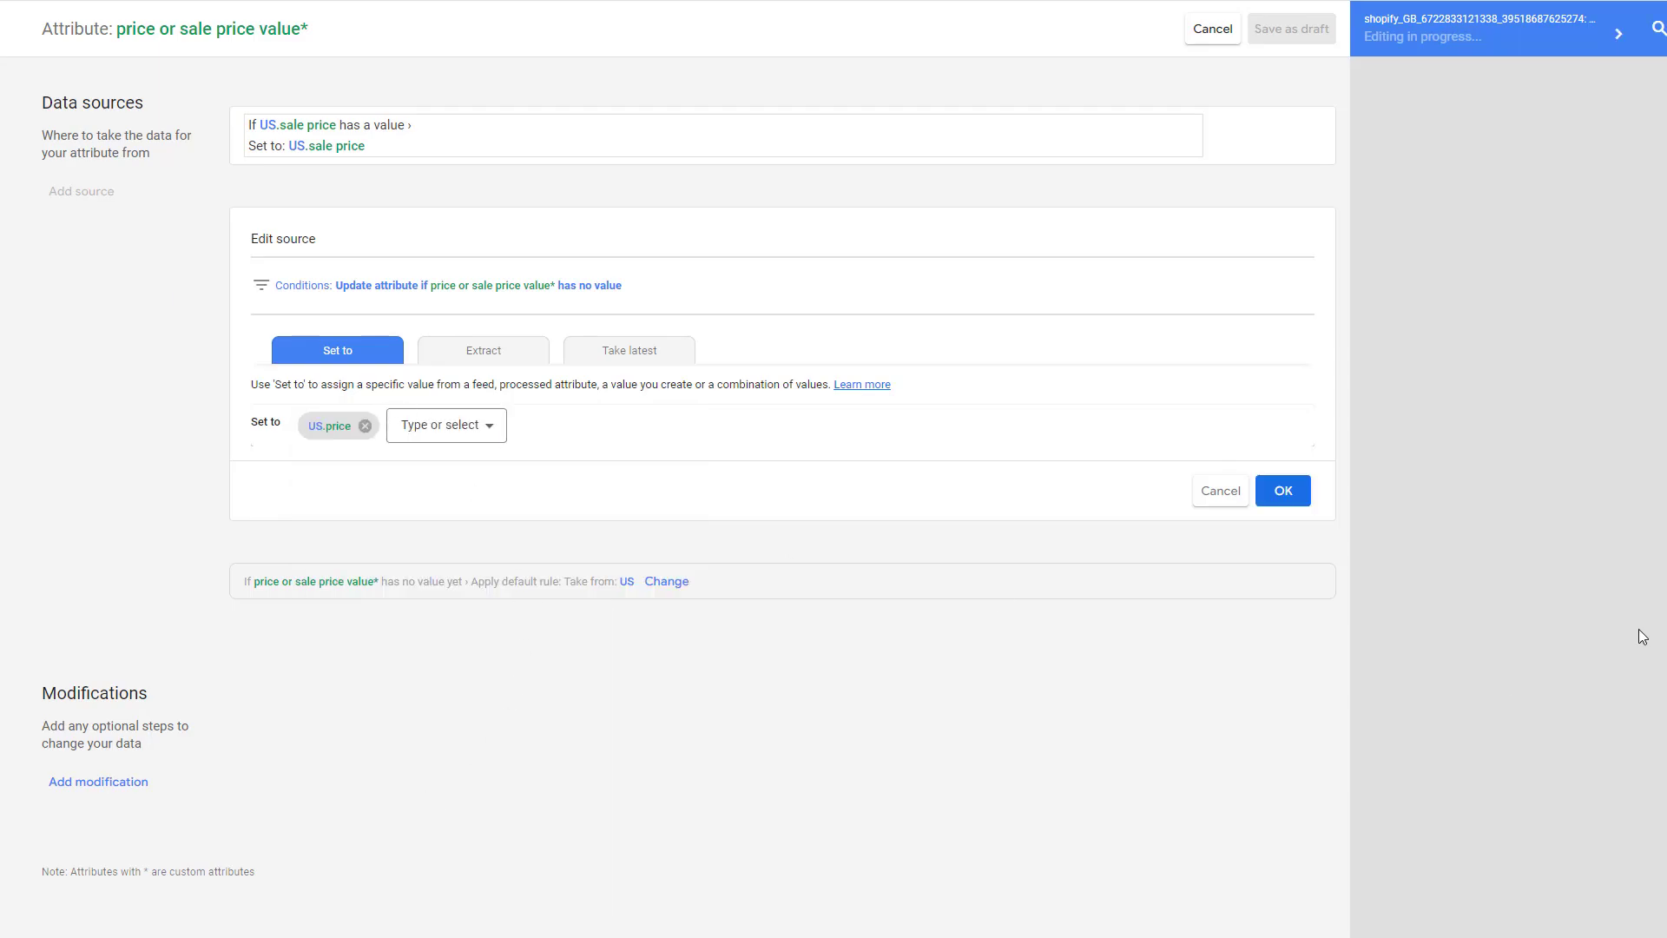
click(1296, 492)
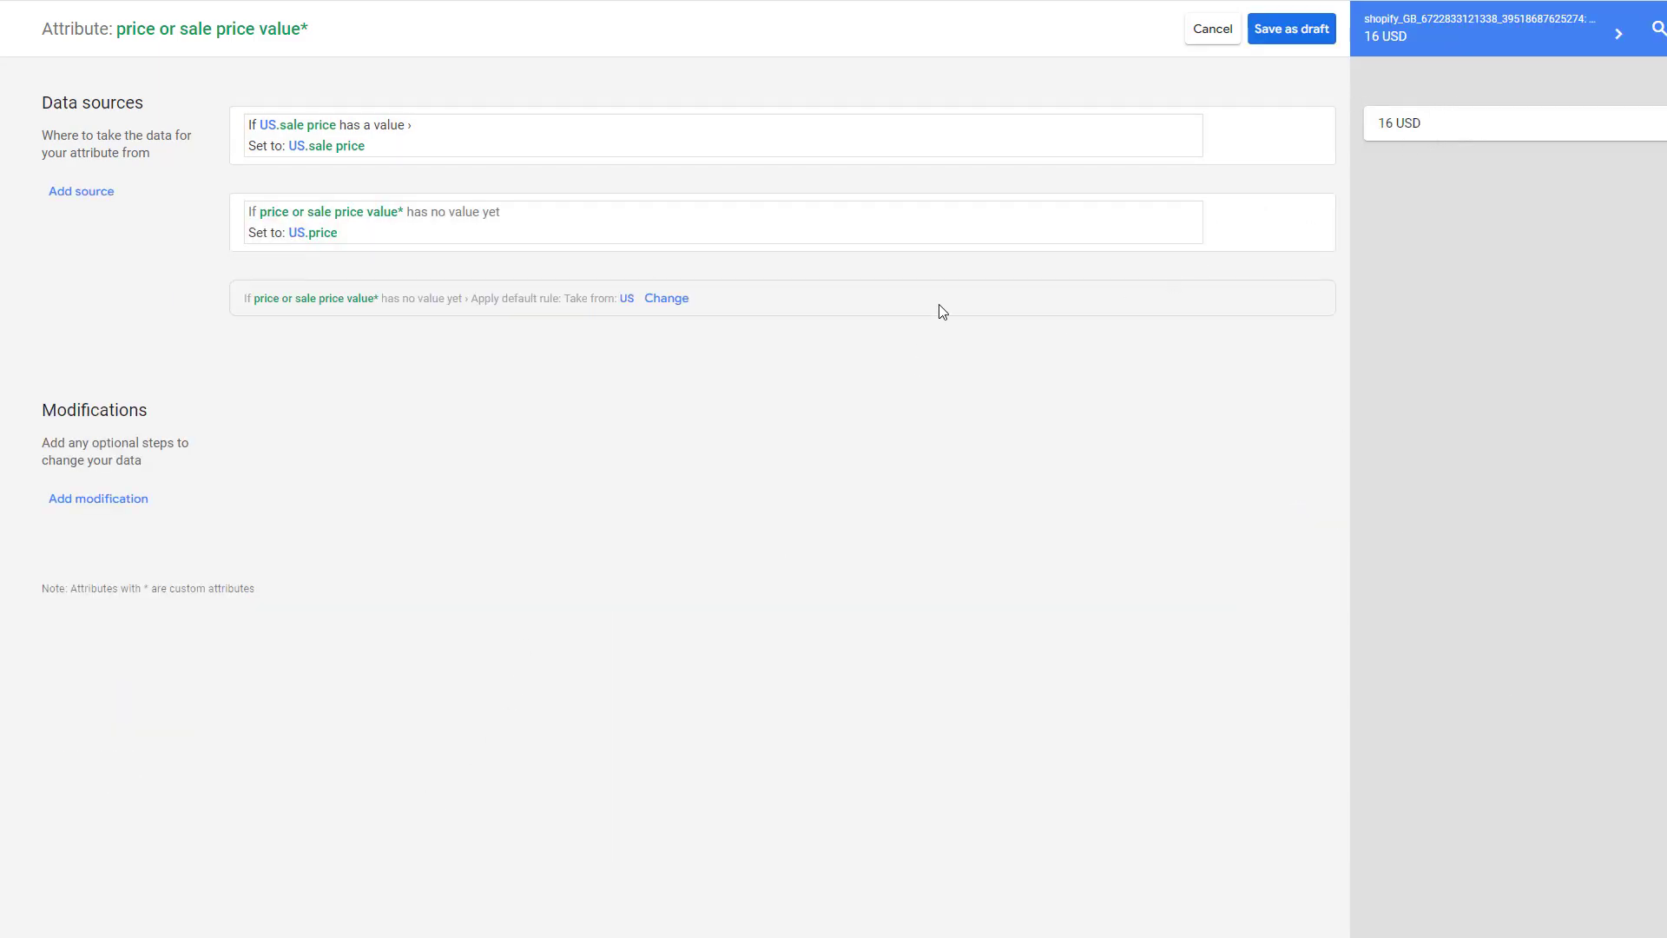
click(1292, 31)
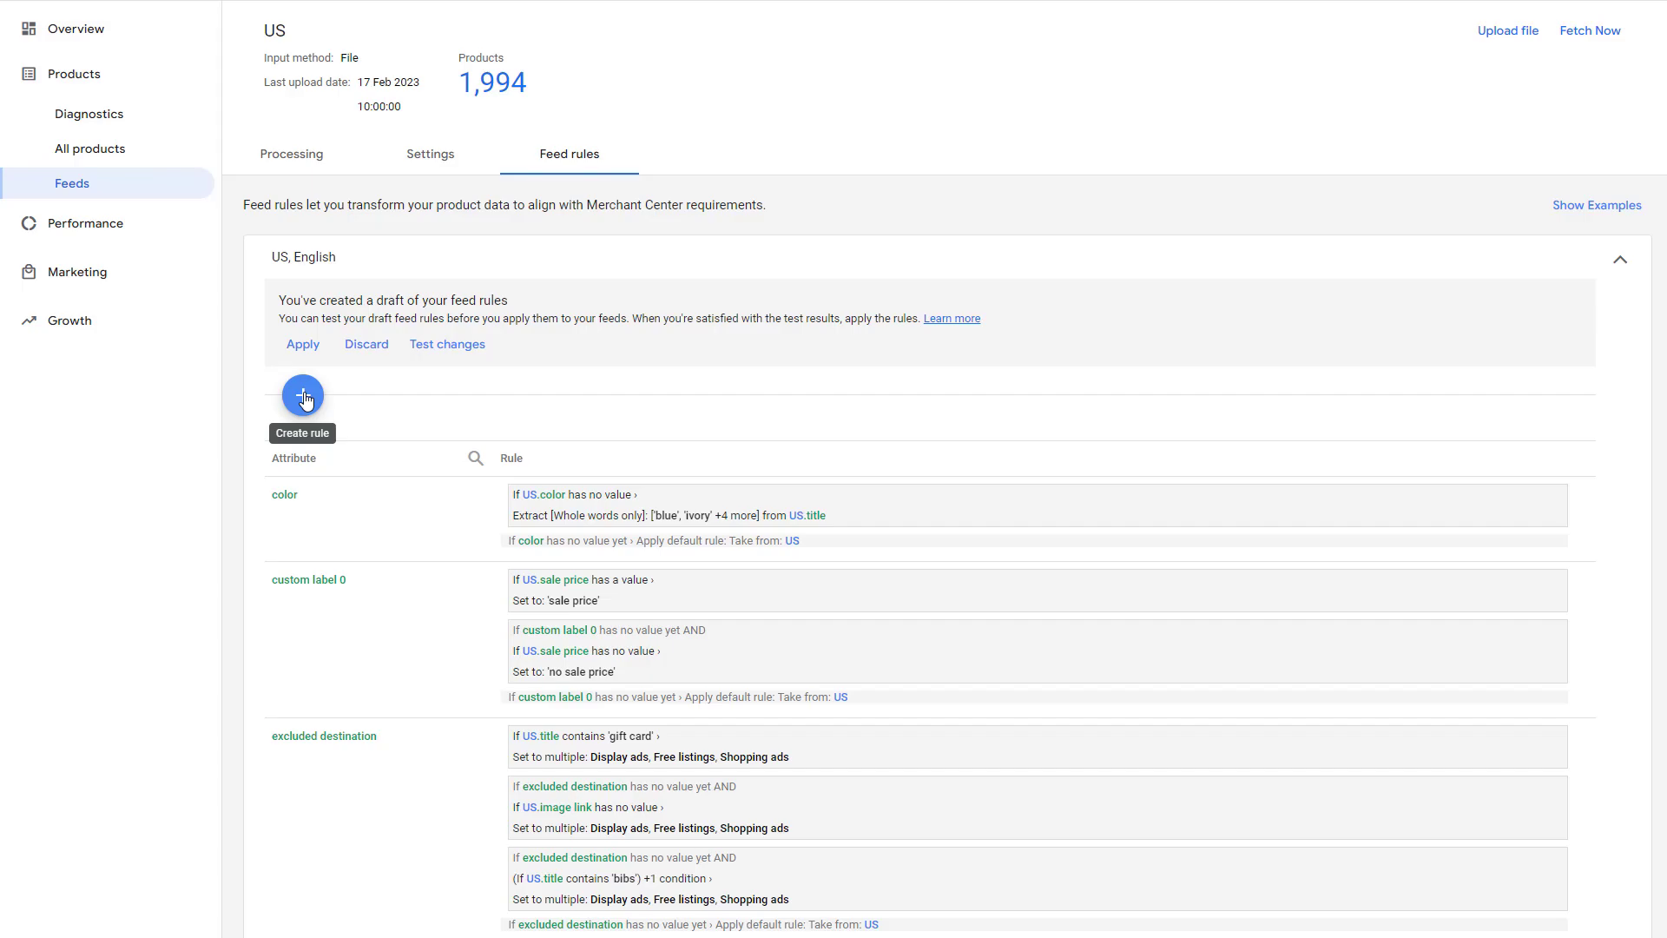
Create a 'margin' custom attribute rule sourced from the price or sale price value* attribute.
click(304, 397)
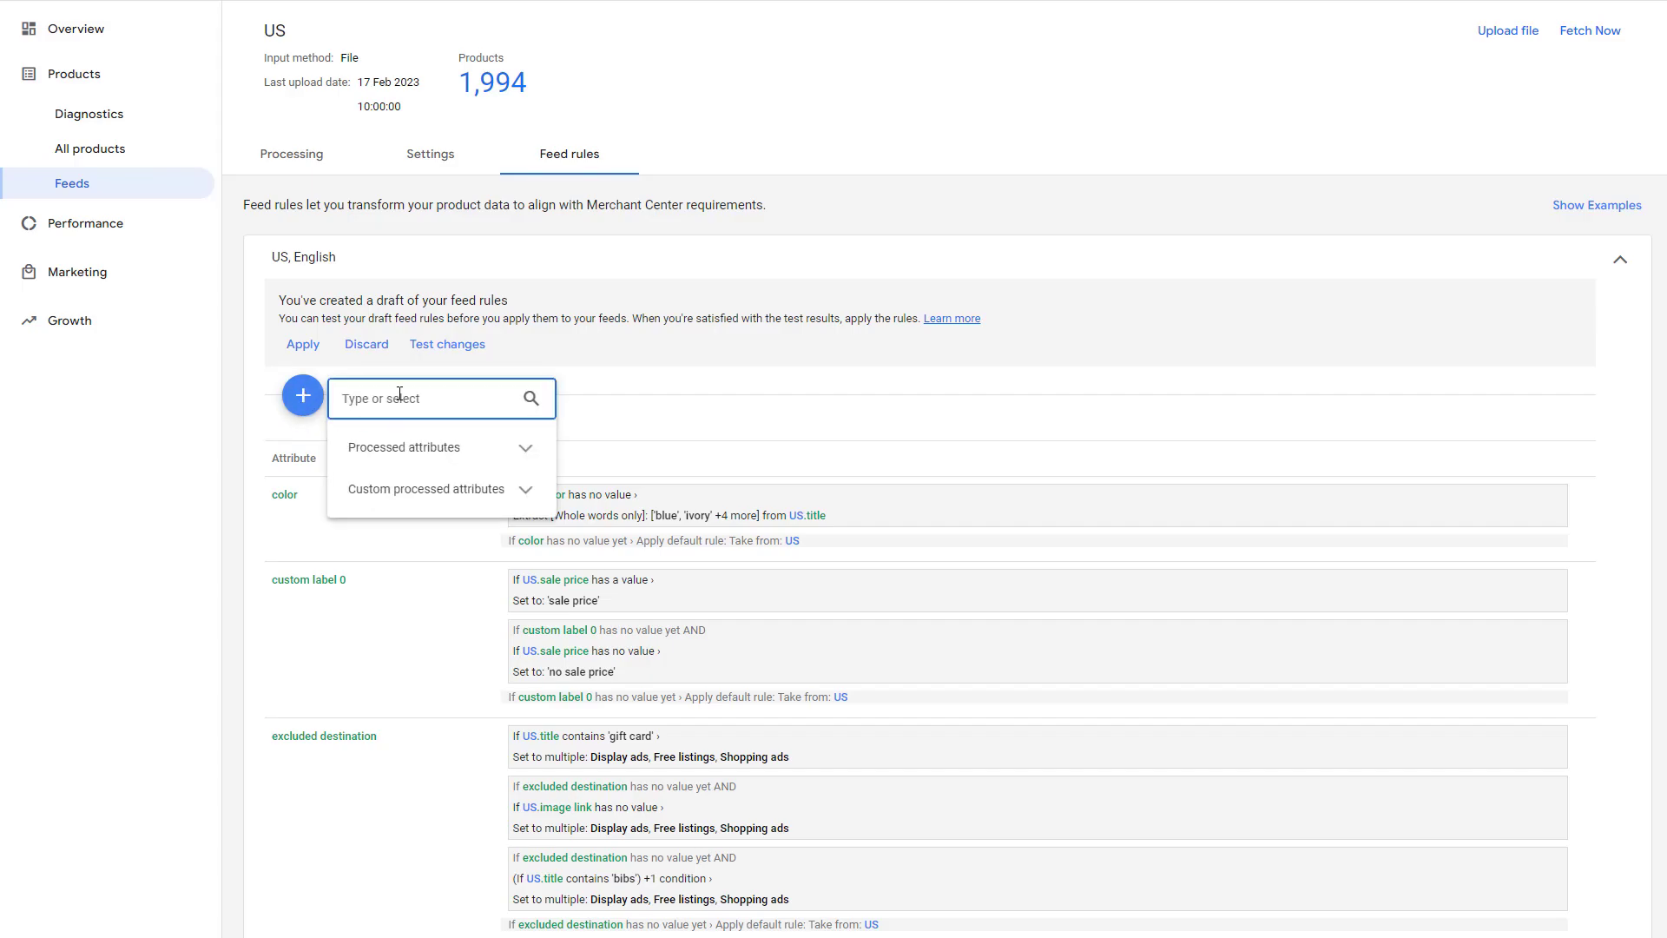
text(margin)
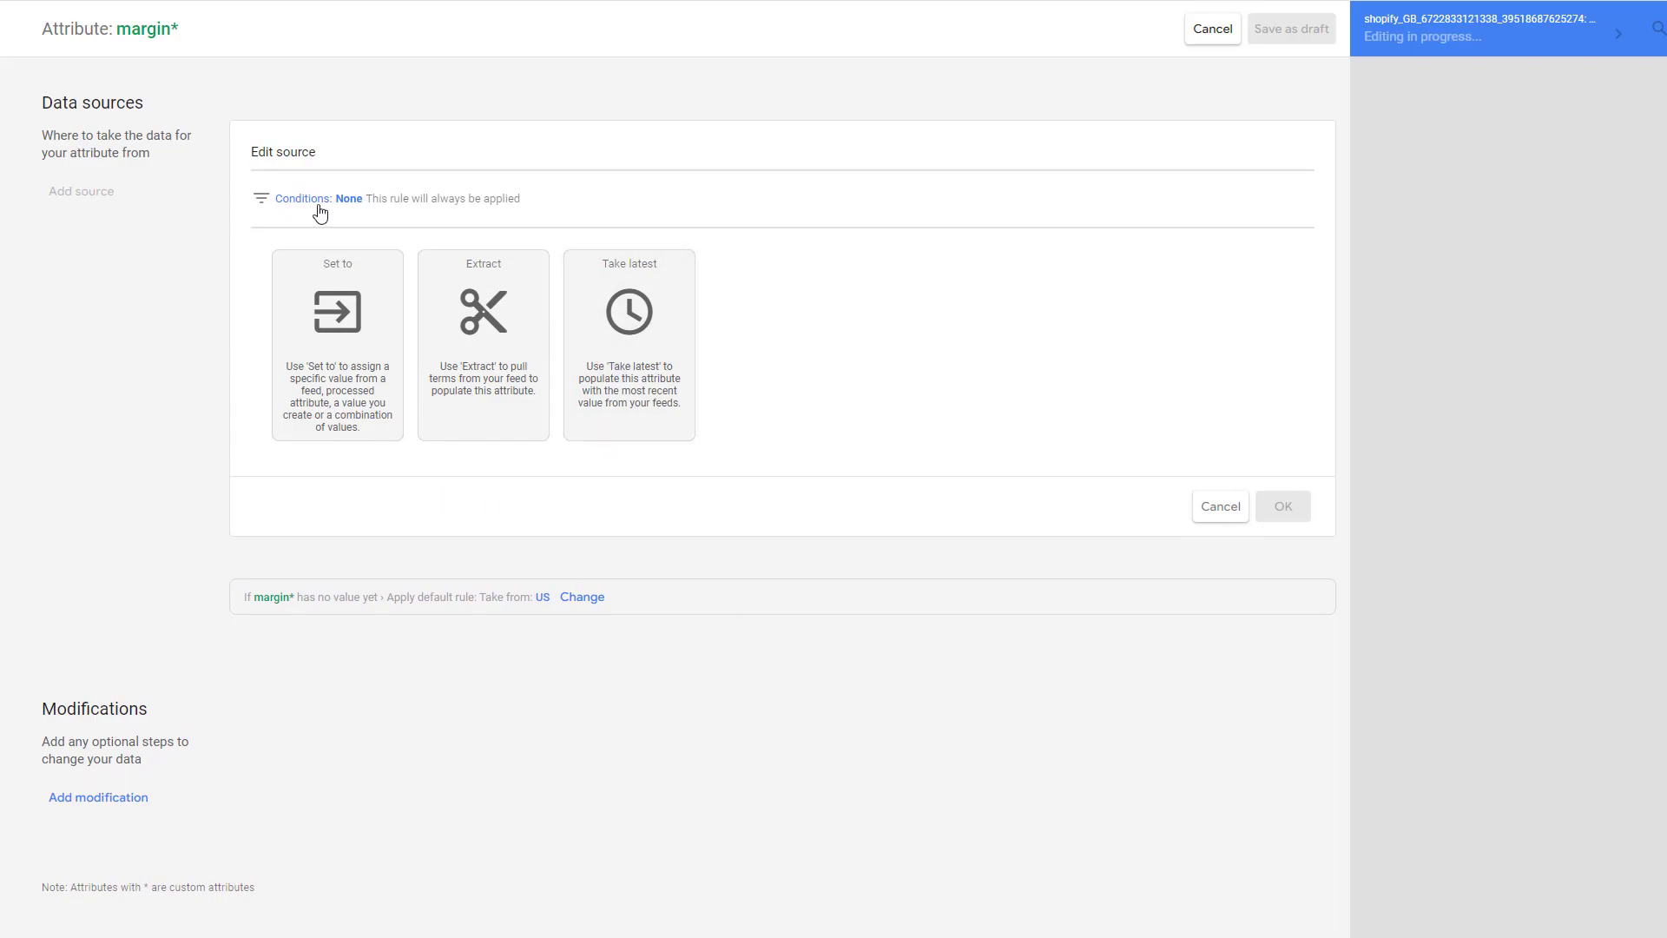
click(330, 337)
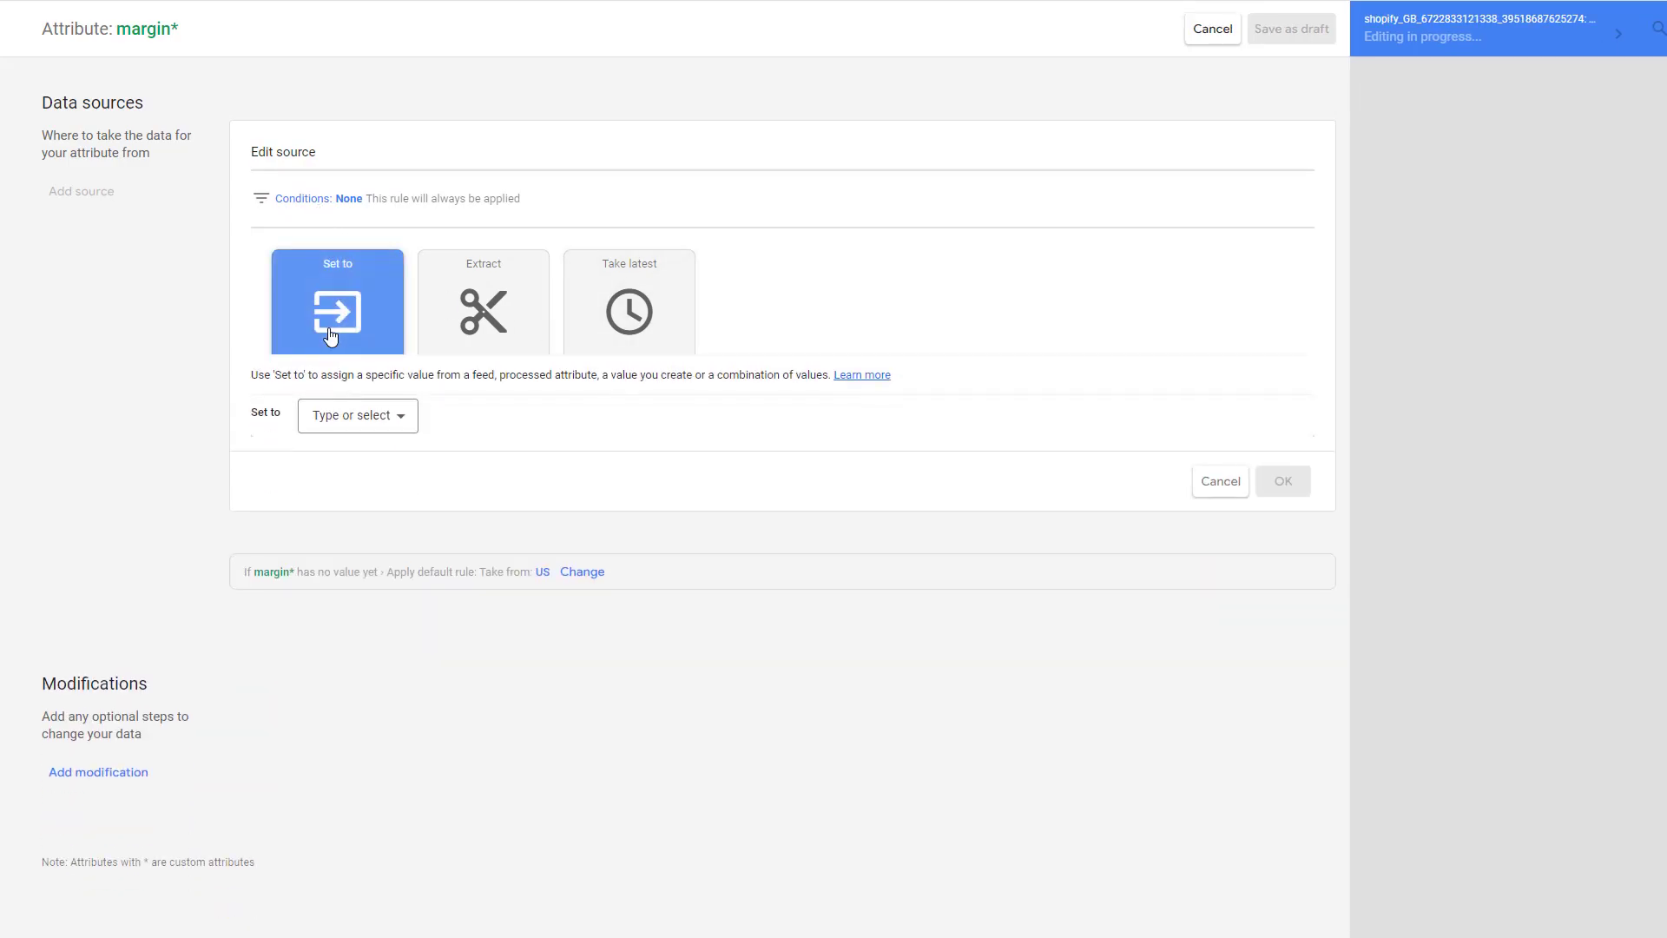
click(338, 337)
click(435, 558)
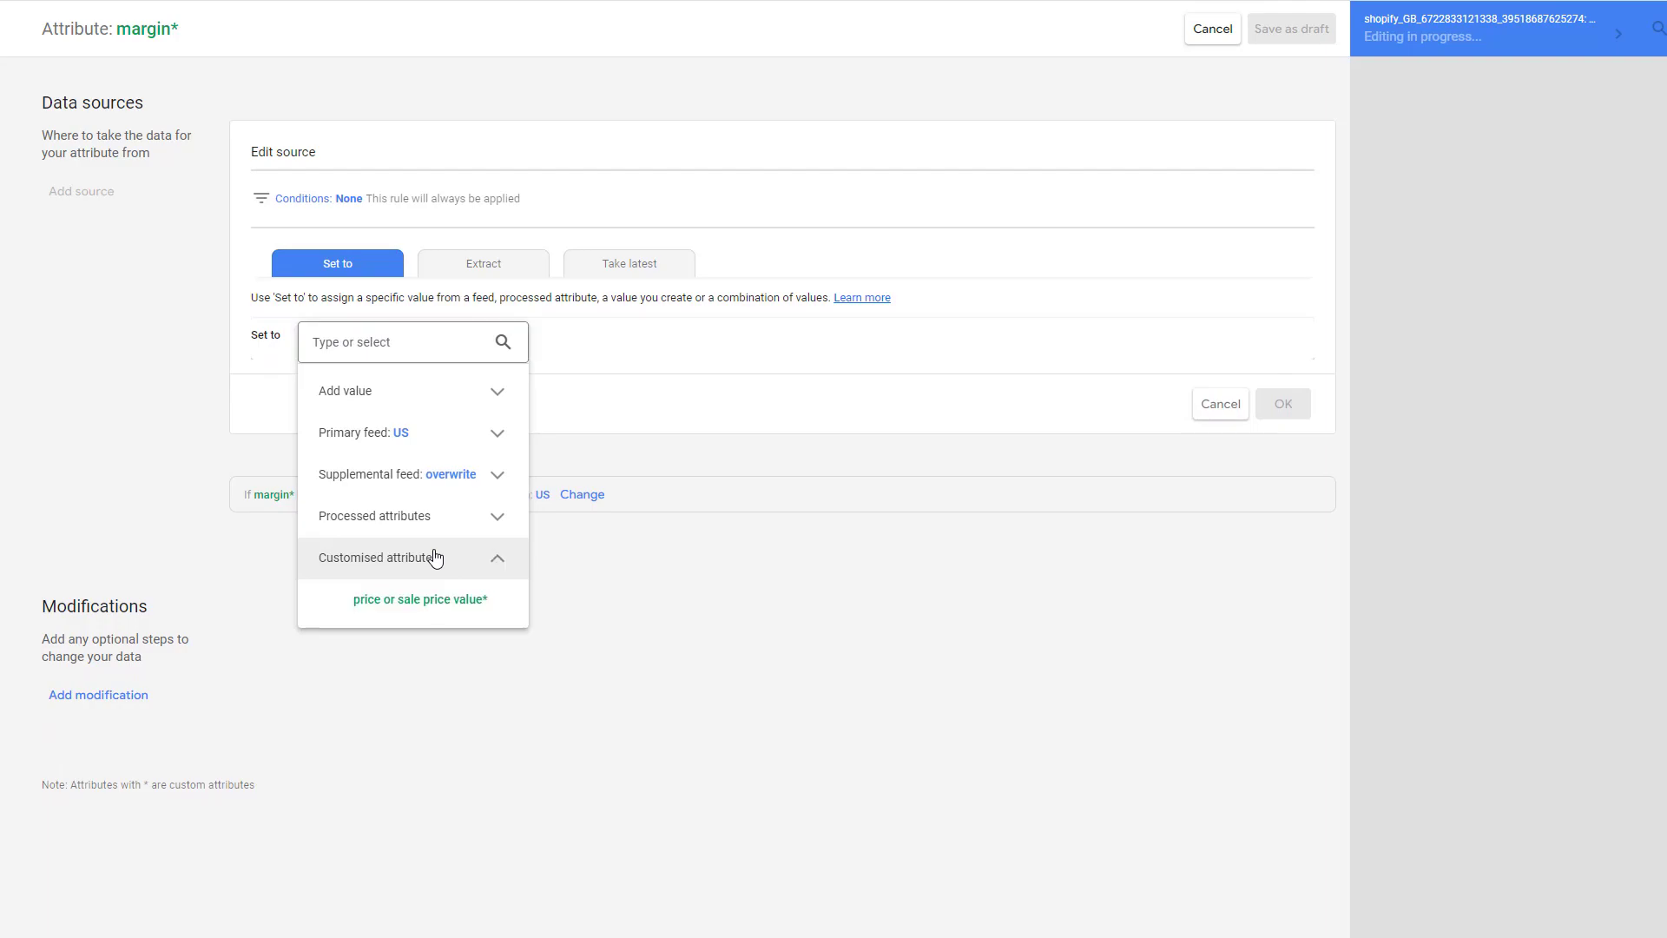
click(449, 605)
click(1283, 403)
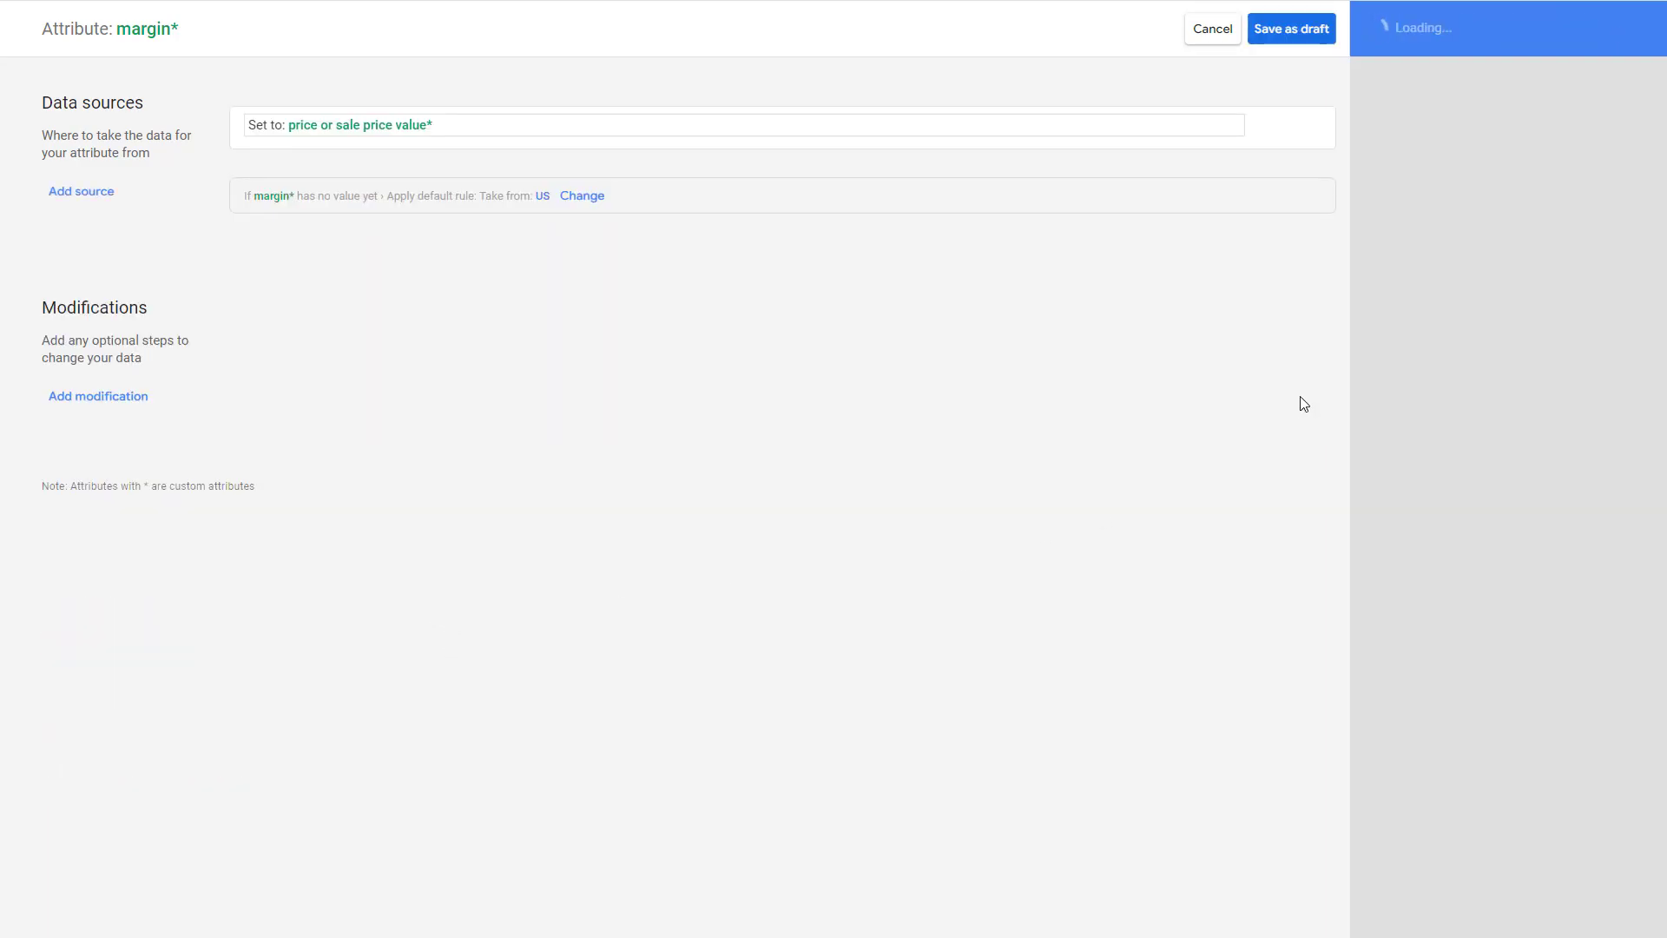
click(102, 398)
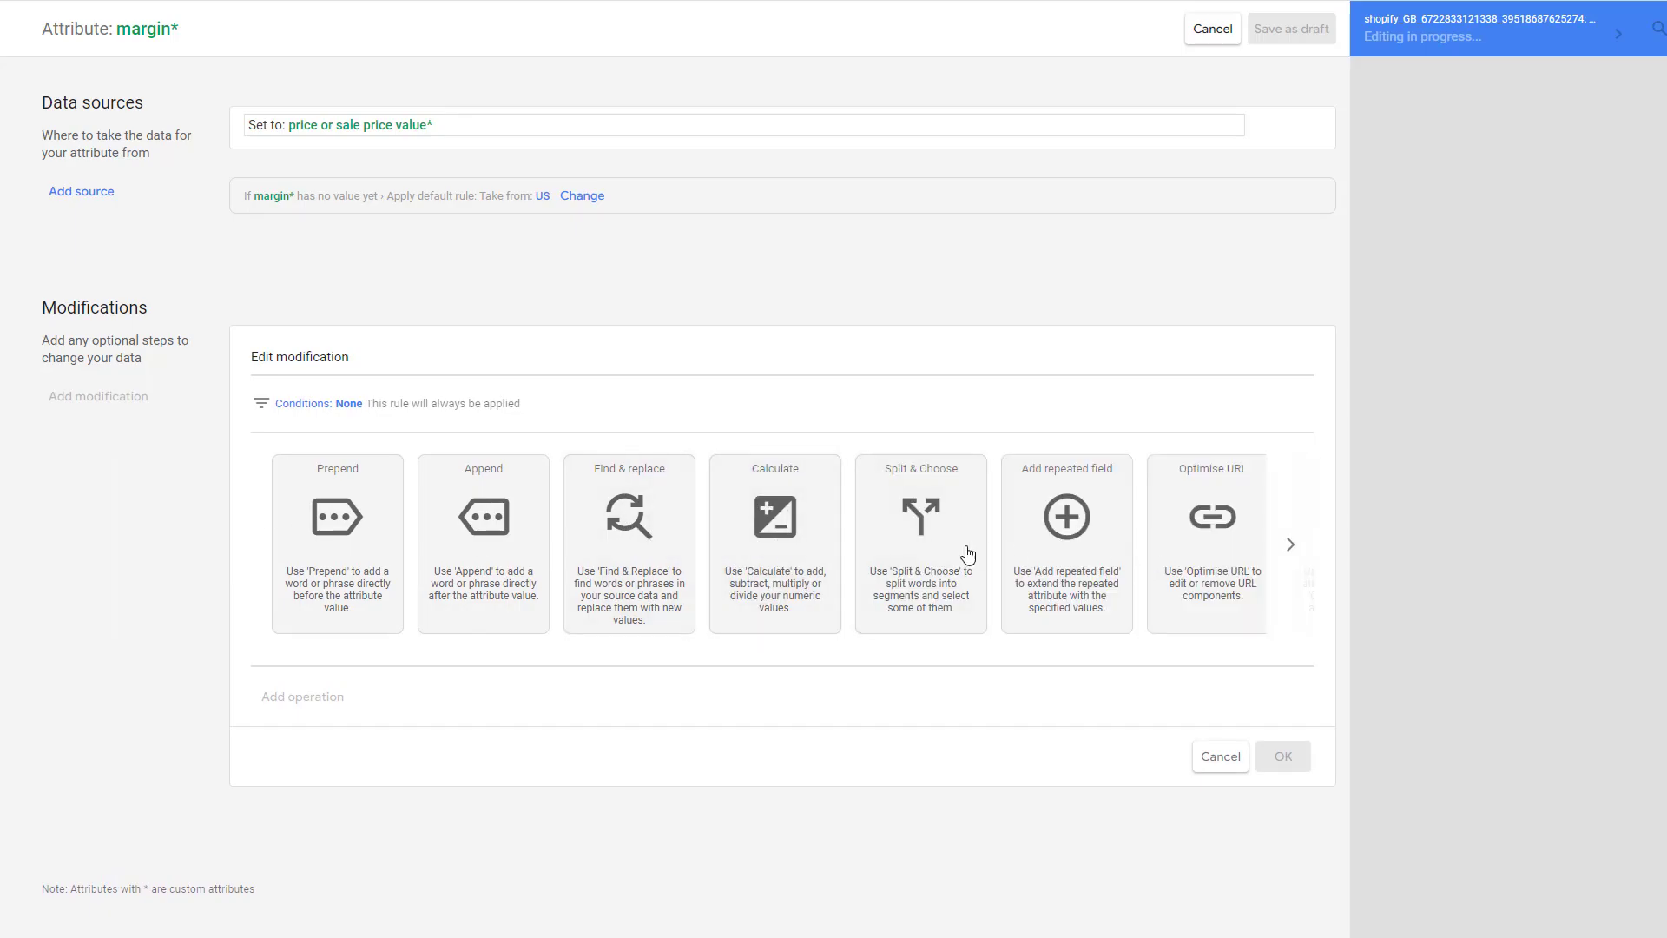
Add a Calculate modification subtracting US.cost of goods sold from margin, then save as draft.
click(1293, 556)
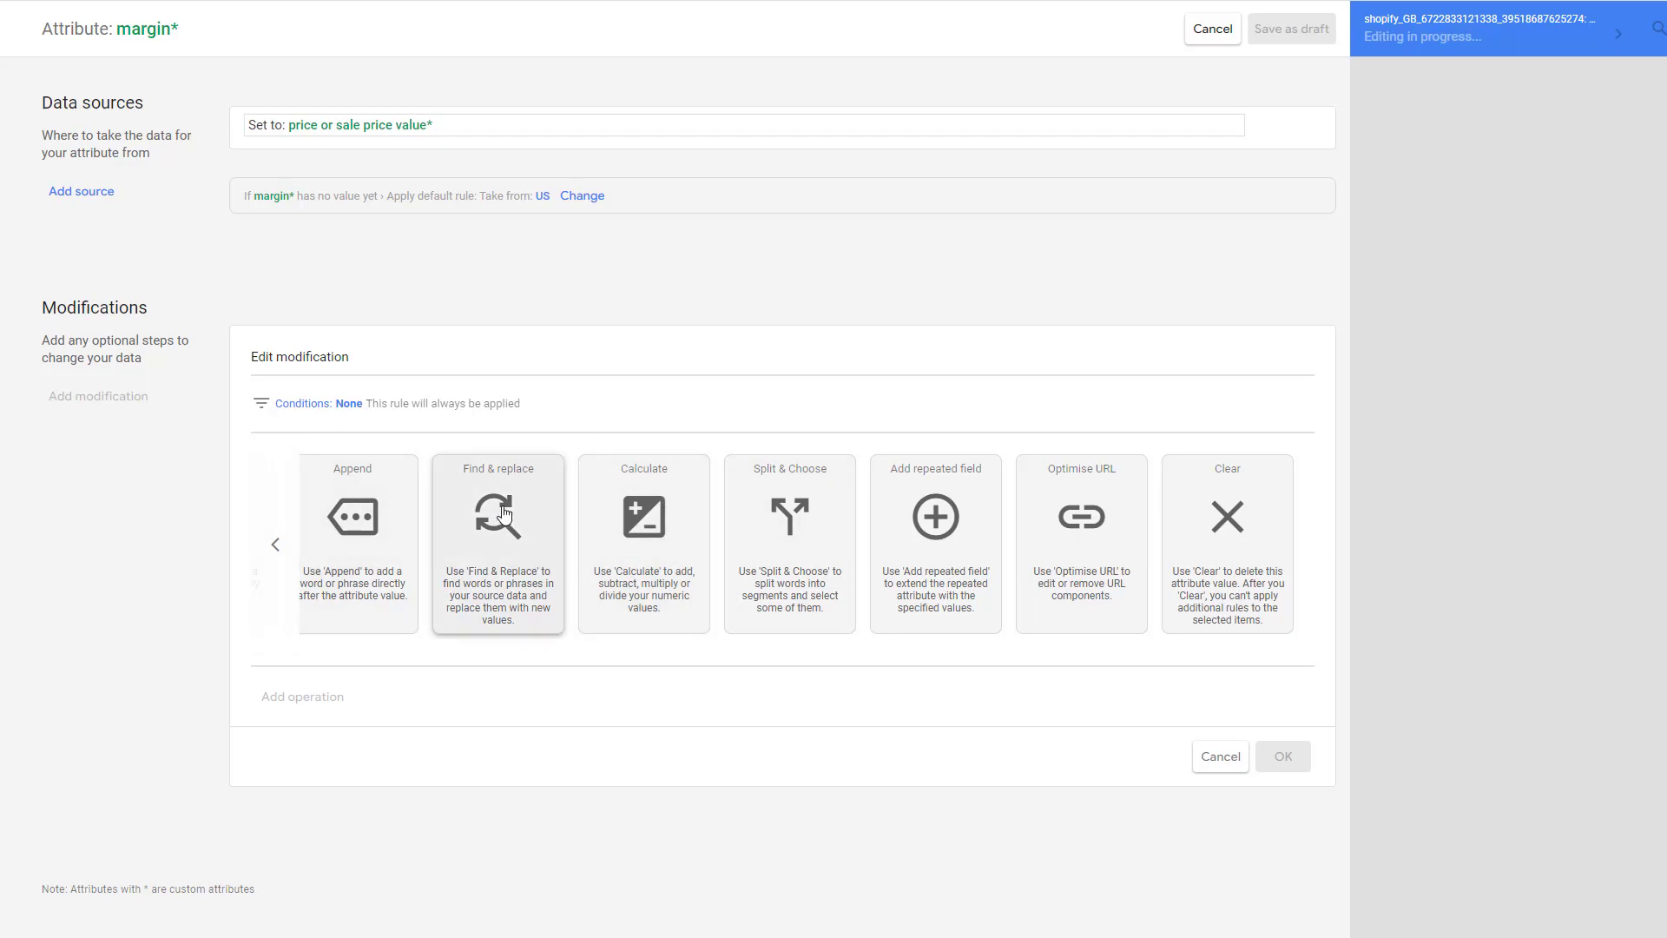
click(613, 550)
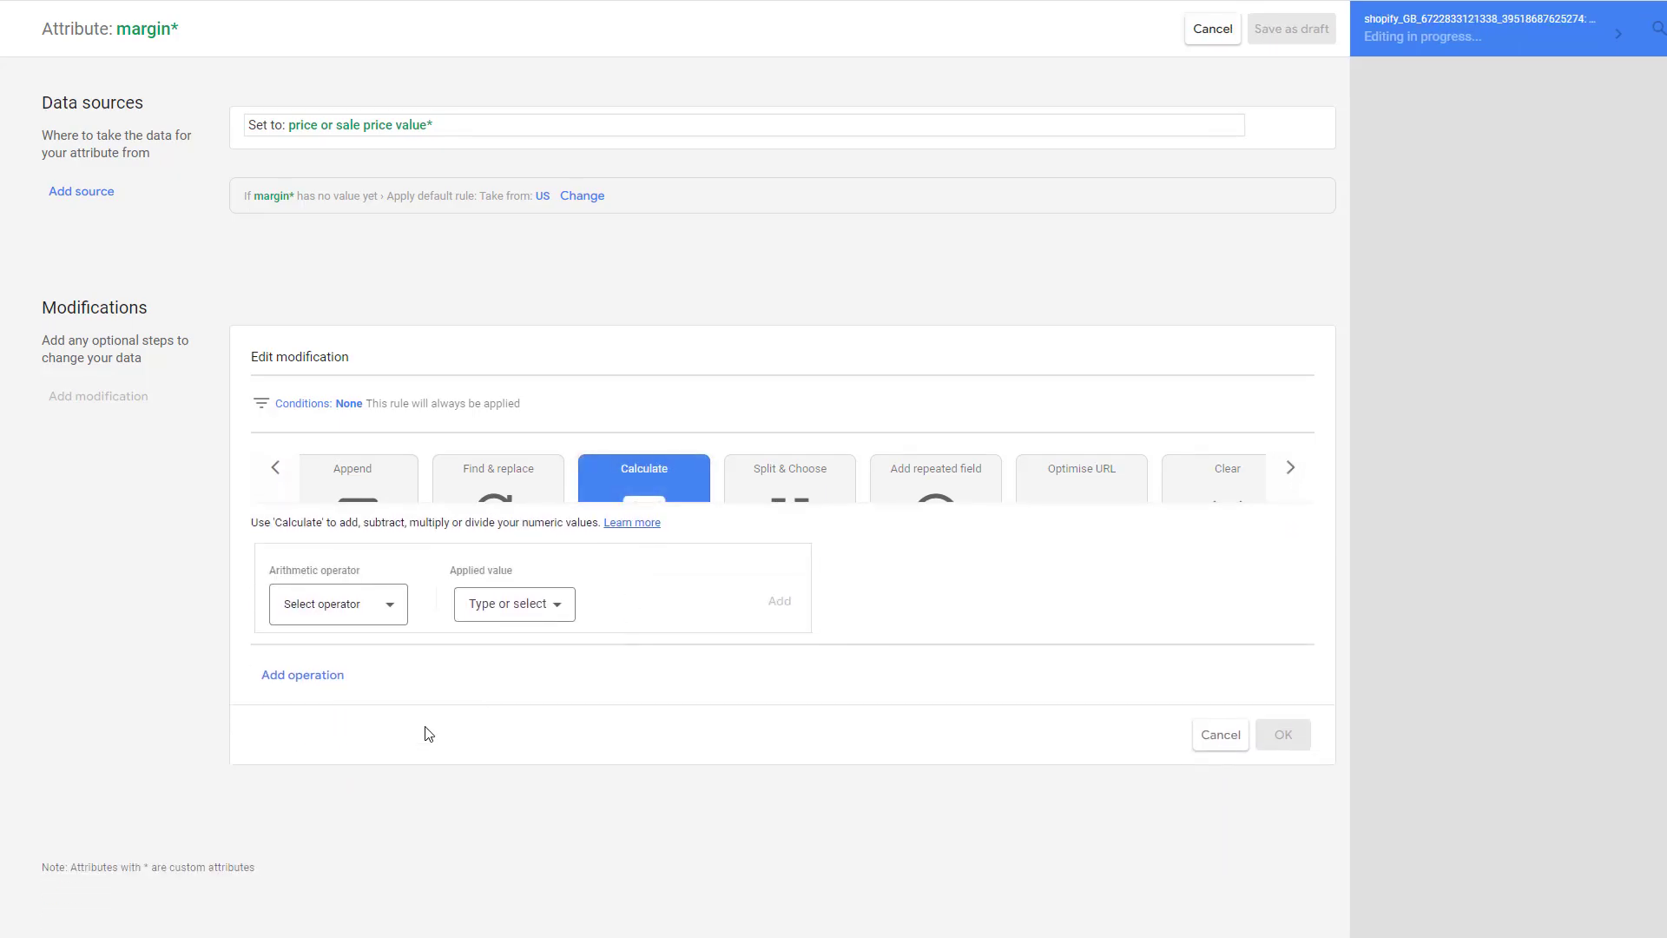
click(321, 599)
click(334, 648)
click(512, 584)
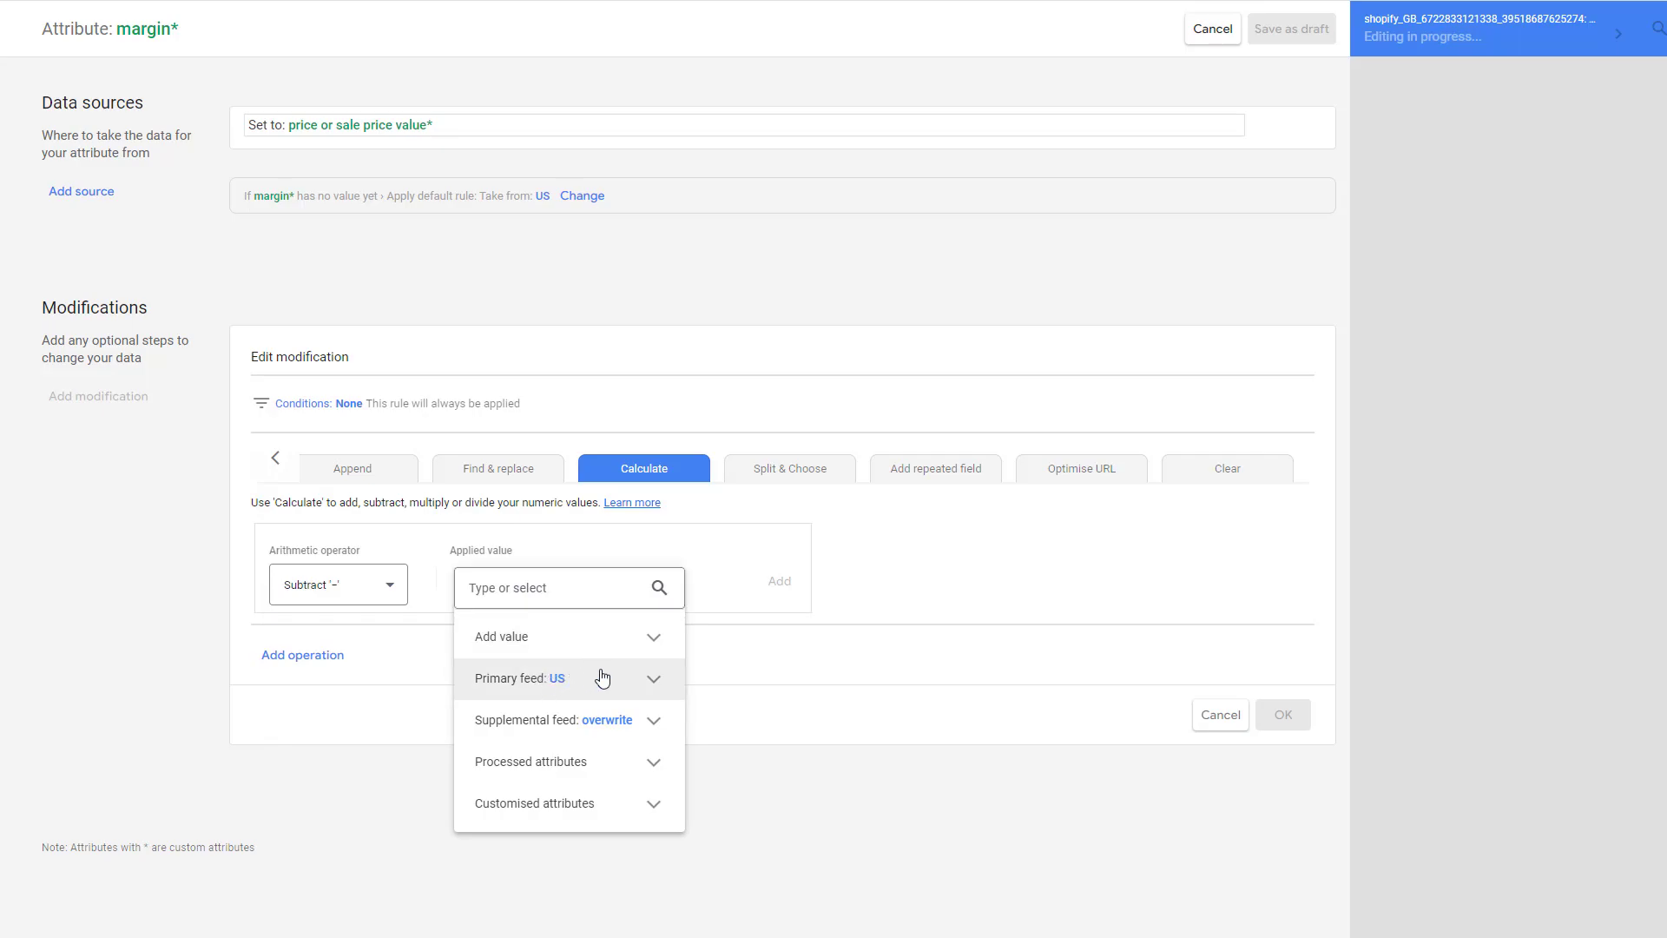
click(599, 678)
scroll(614, 550, down, 1)
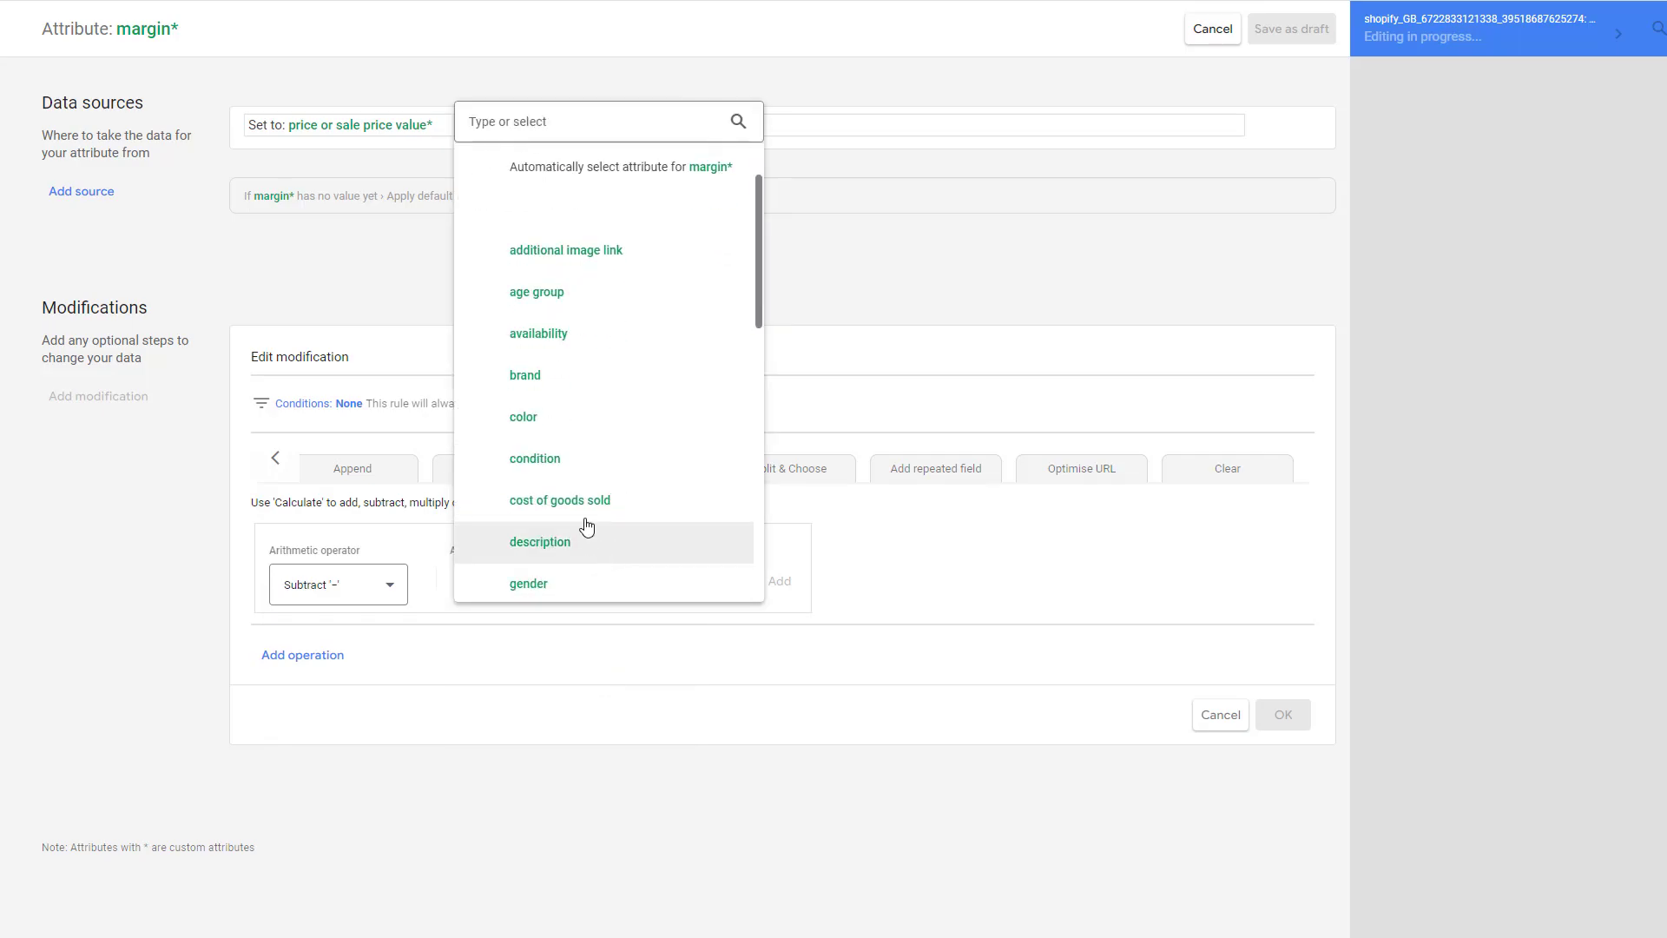
click(588, 510)
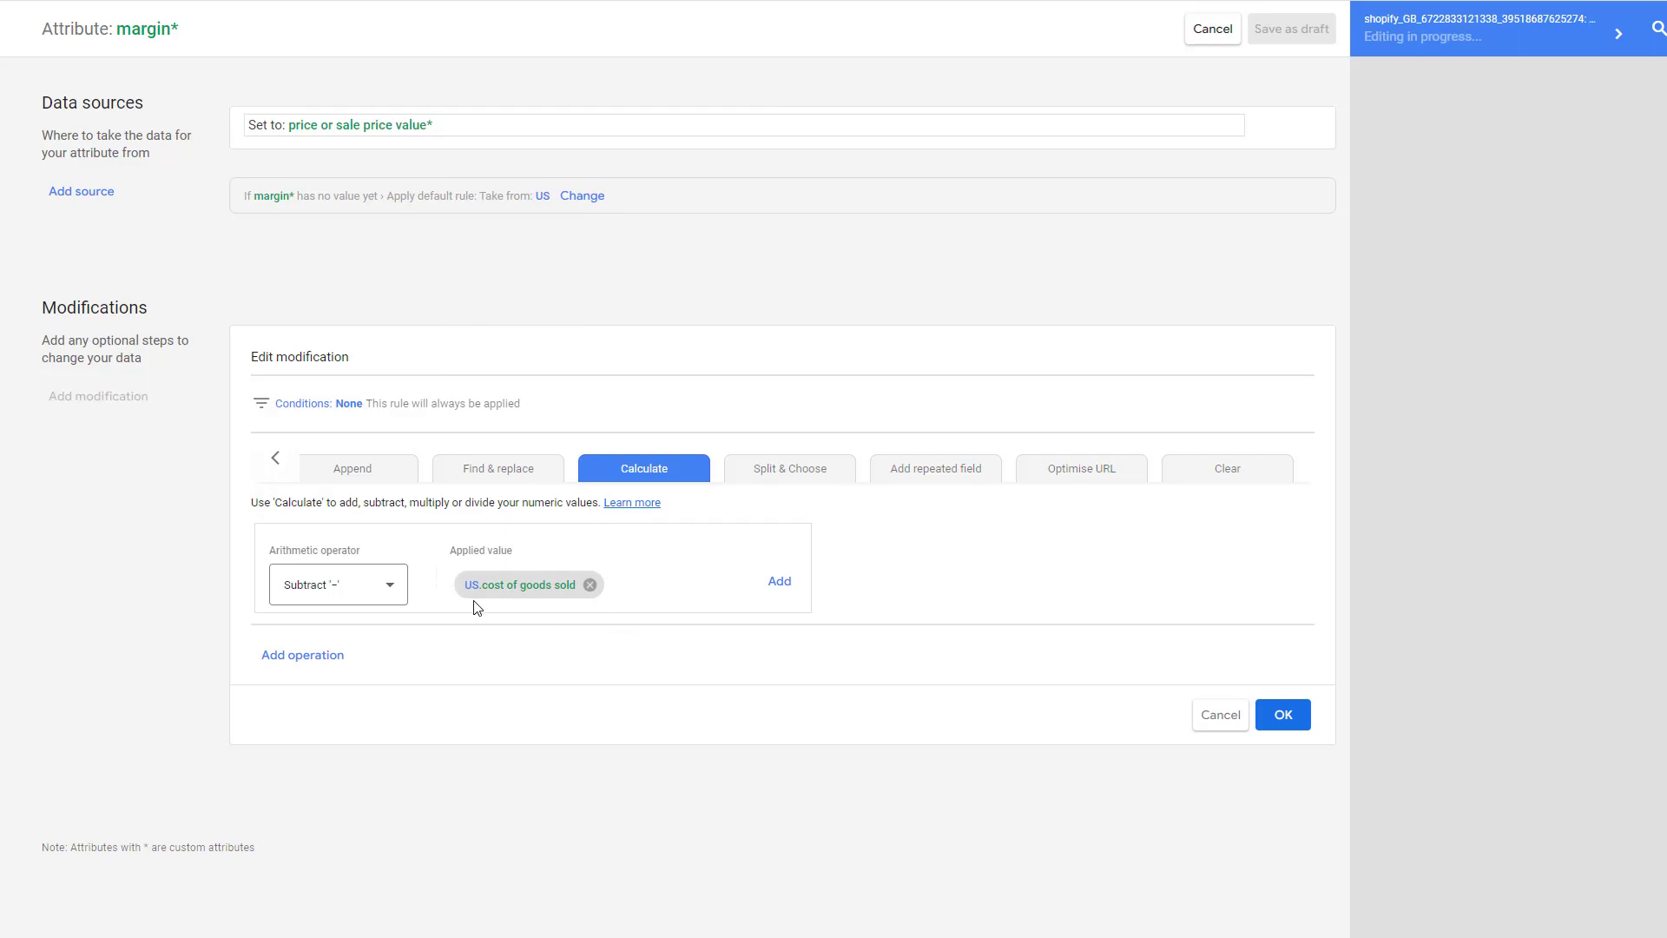
click(1282, 717)
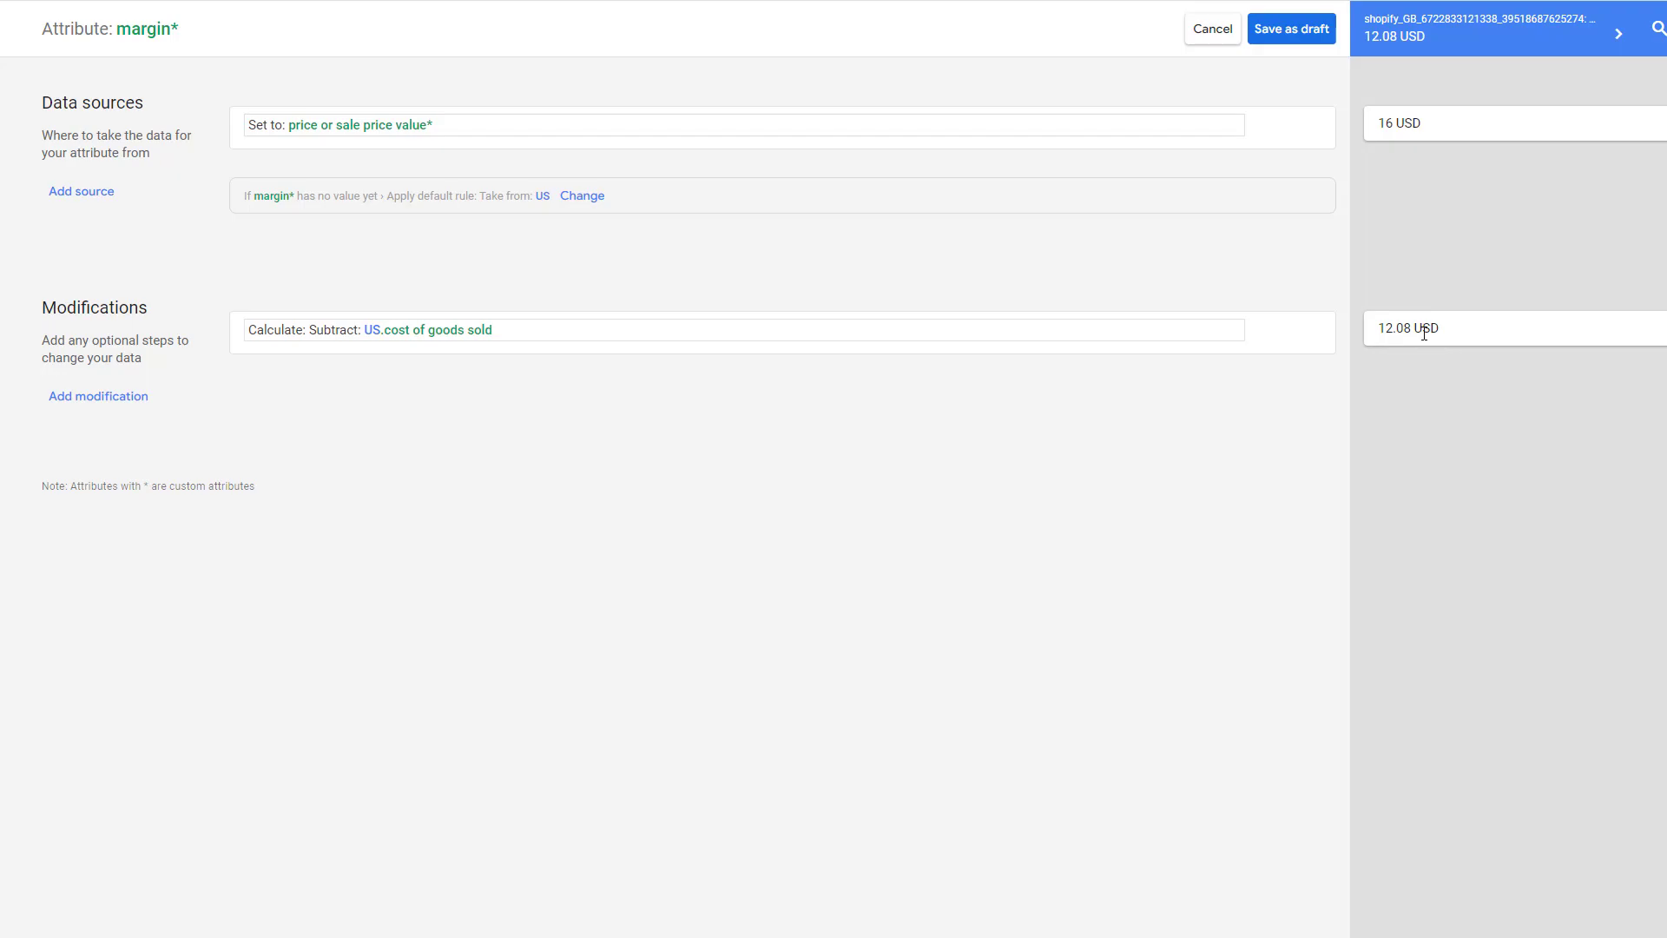
click(1278, 45)
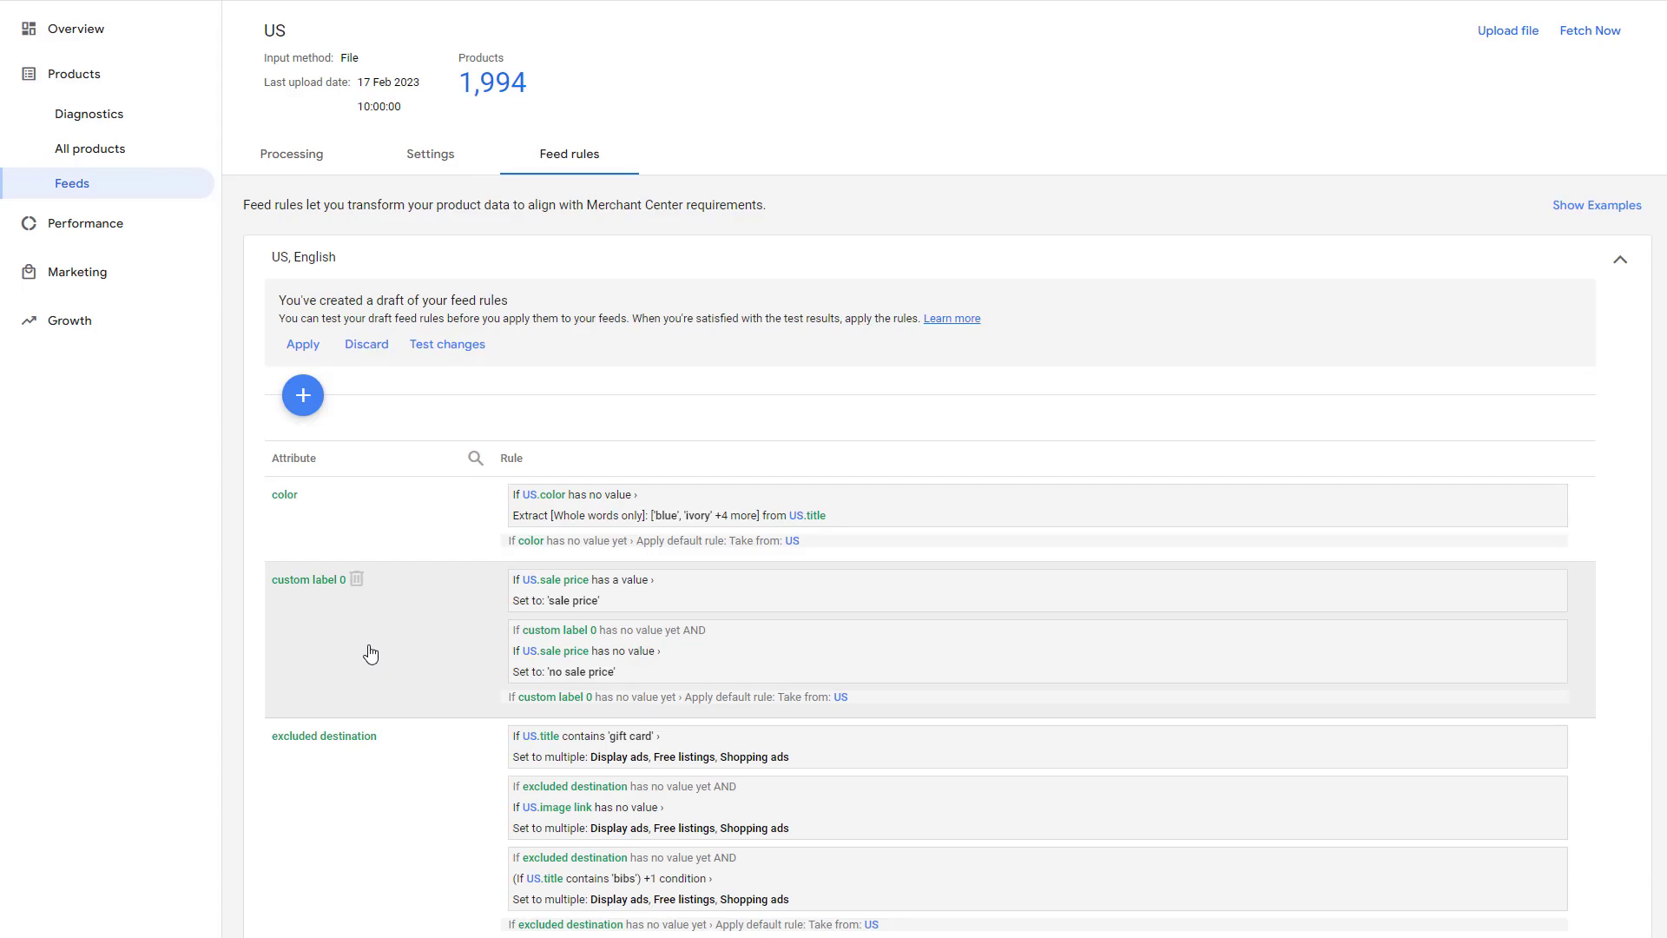
Scroll the Feed rules list down to the excluded destination rule.
scroll(428, 790, down, 2)
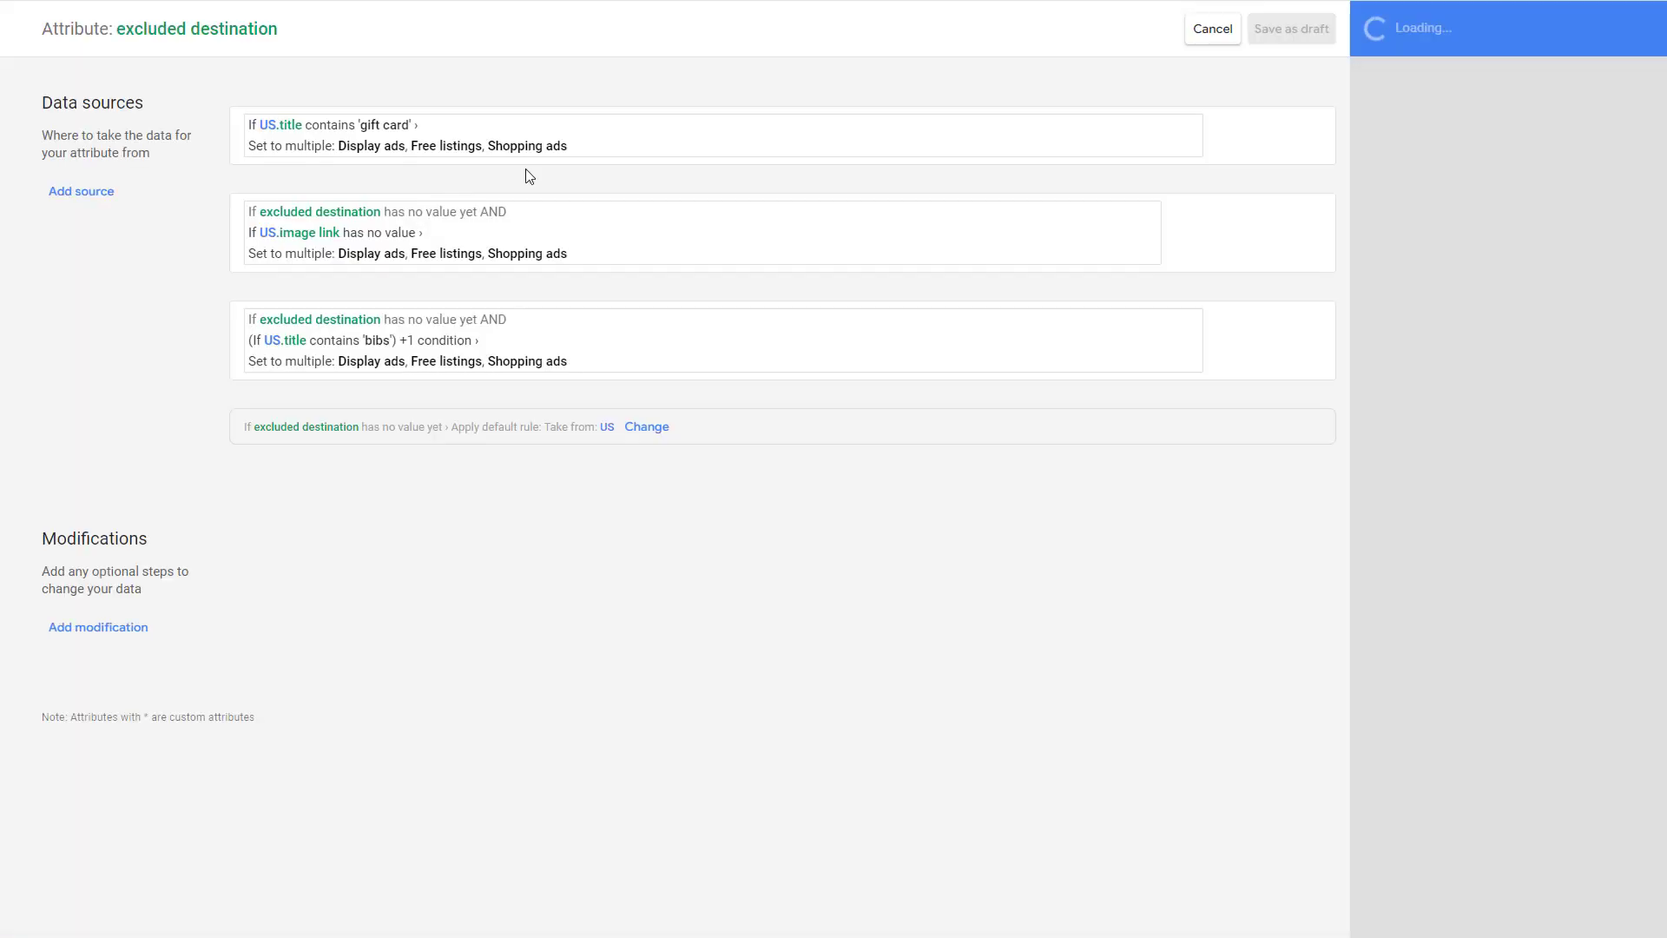
Add a new excluded destination source with the condition margin* is less than 5.
click(82, 193)
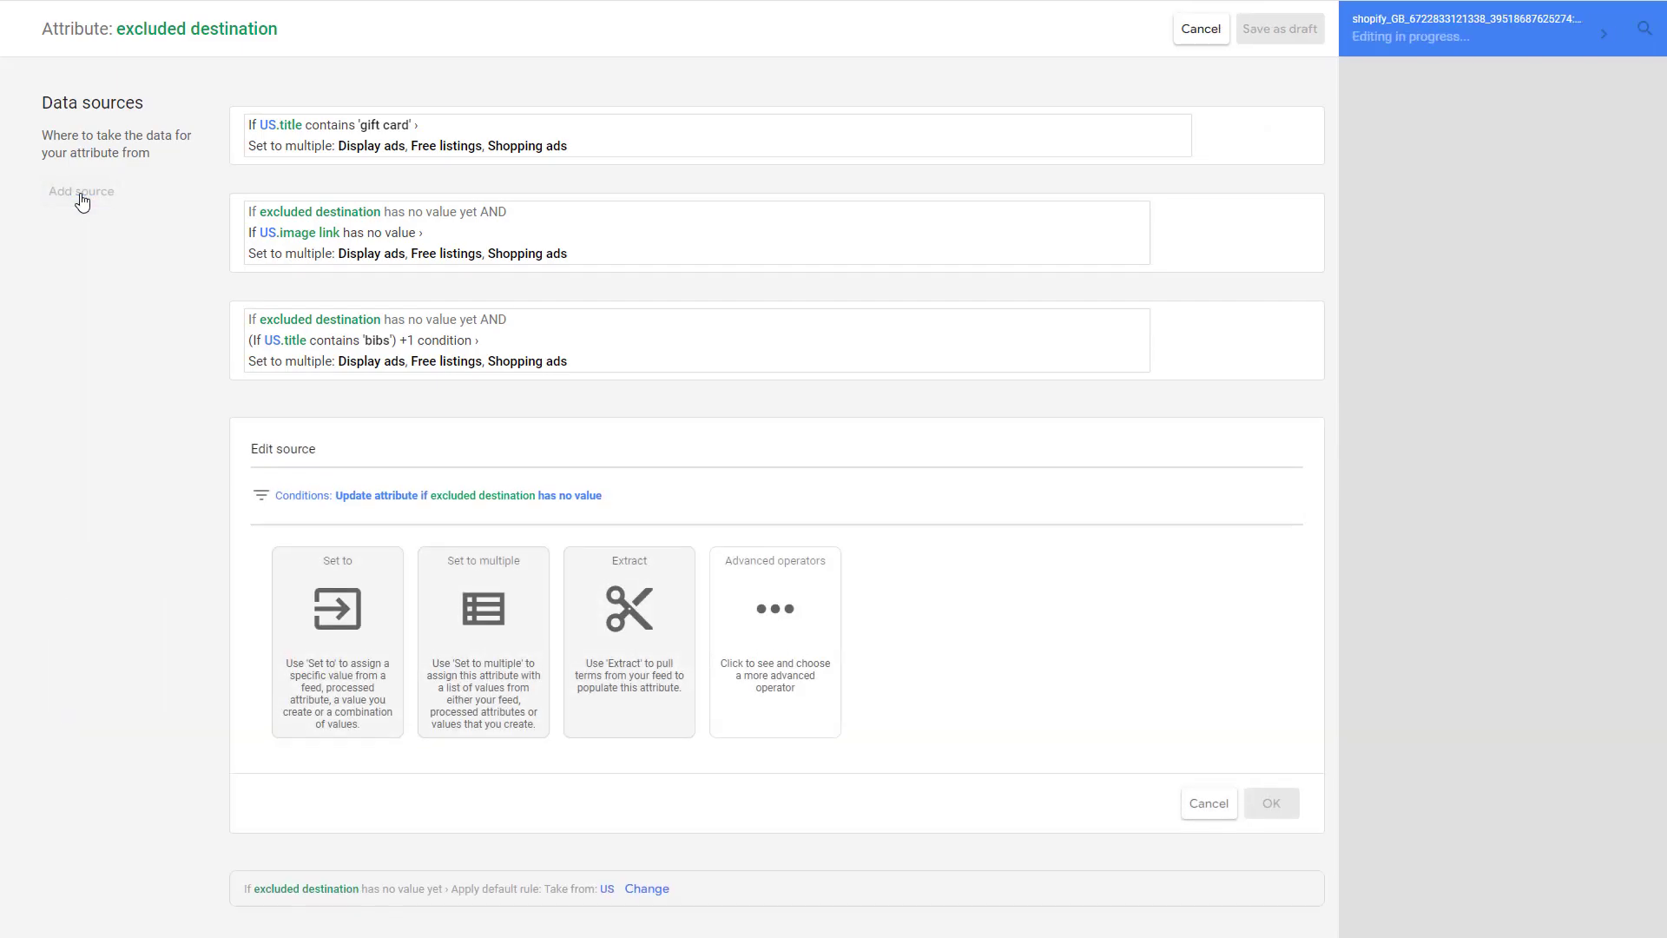
click(299, 518)
click(330, 566)
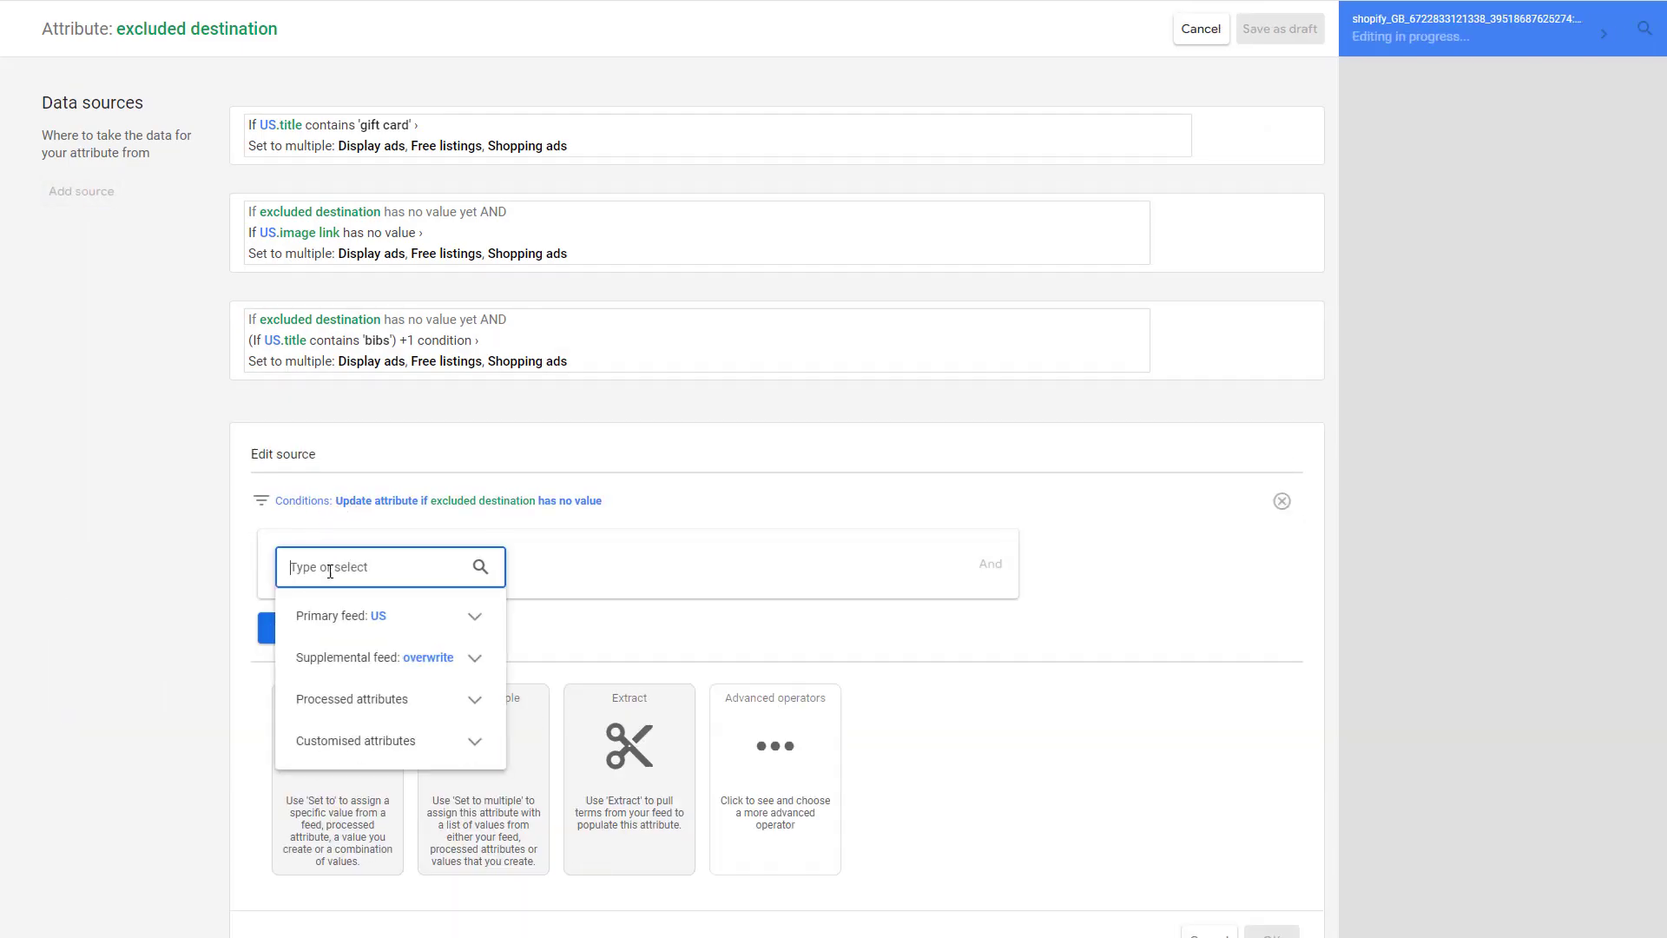
click(353, 741)
click(351, 823)
click(483, 560)
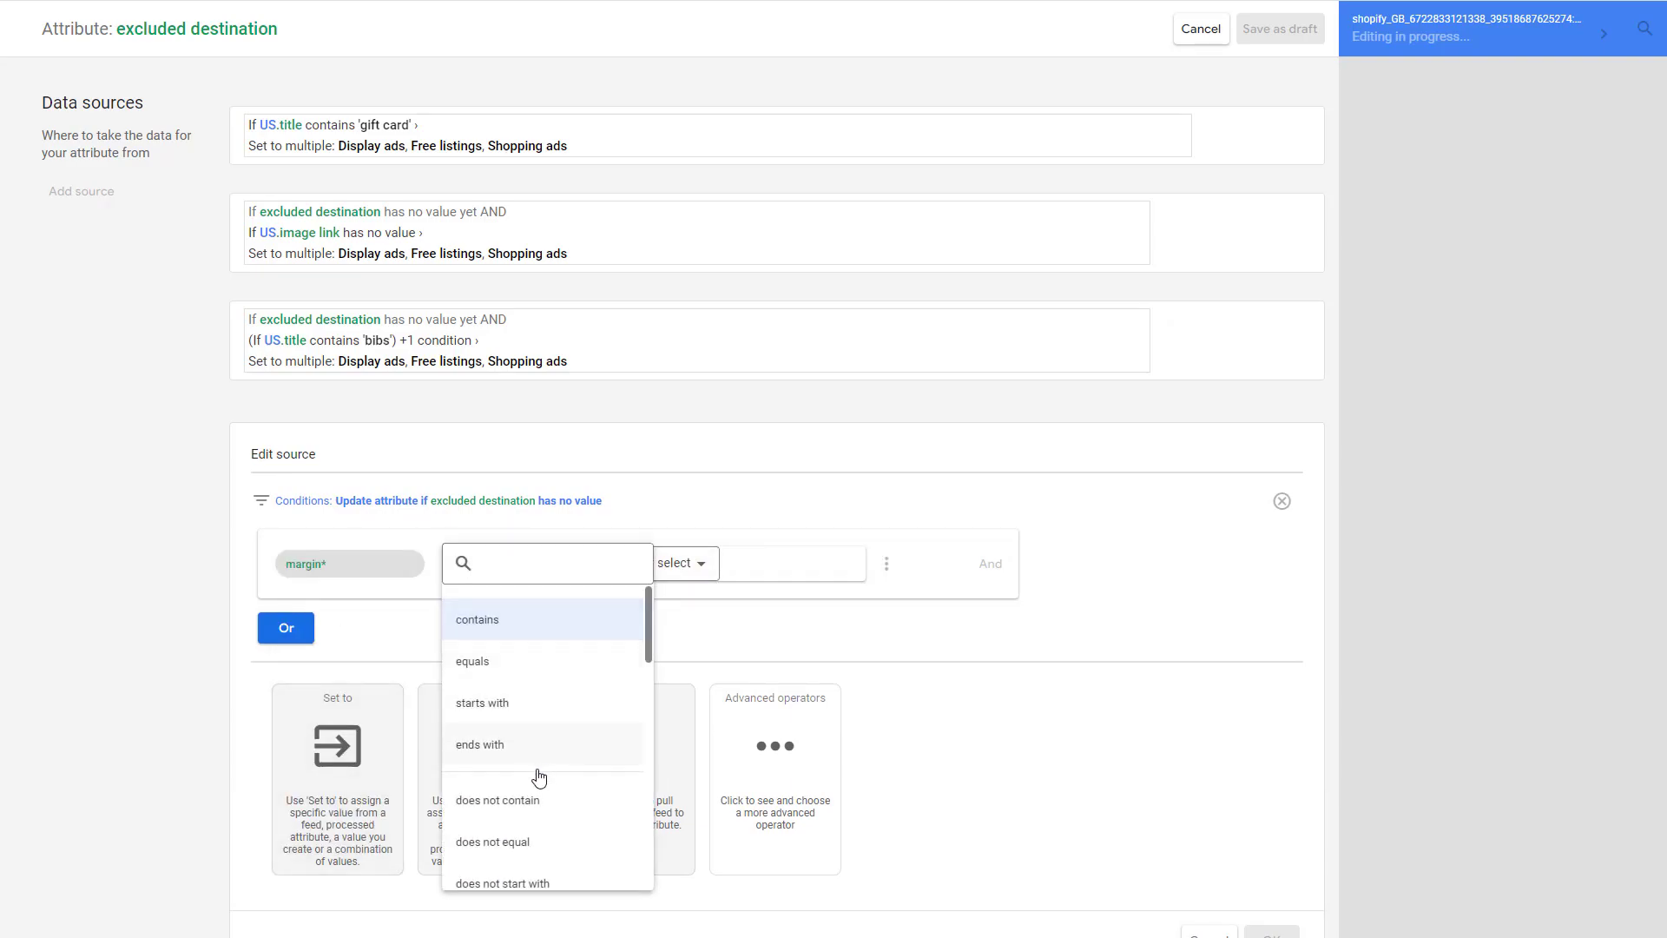
scroll(538, 776, down, 1)
click(512, 848)
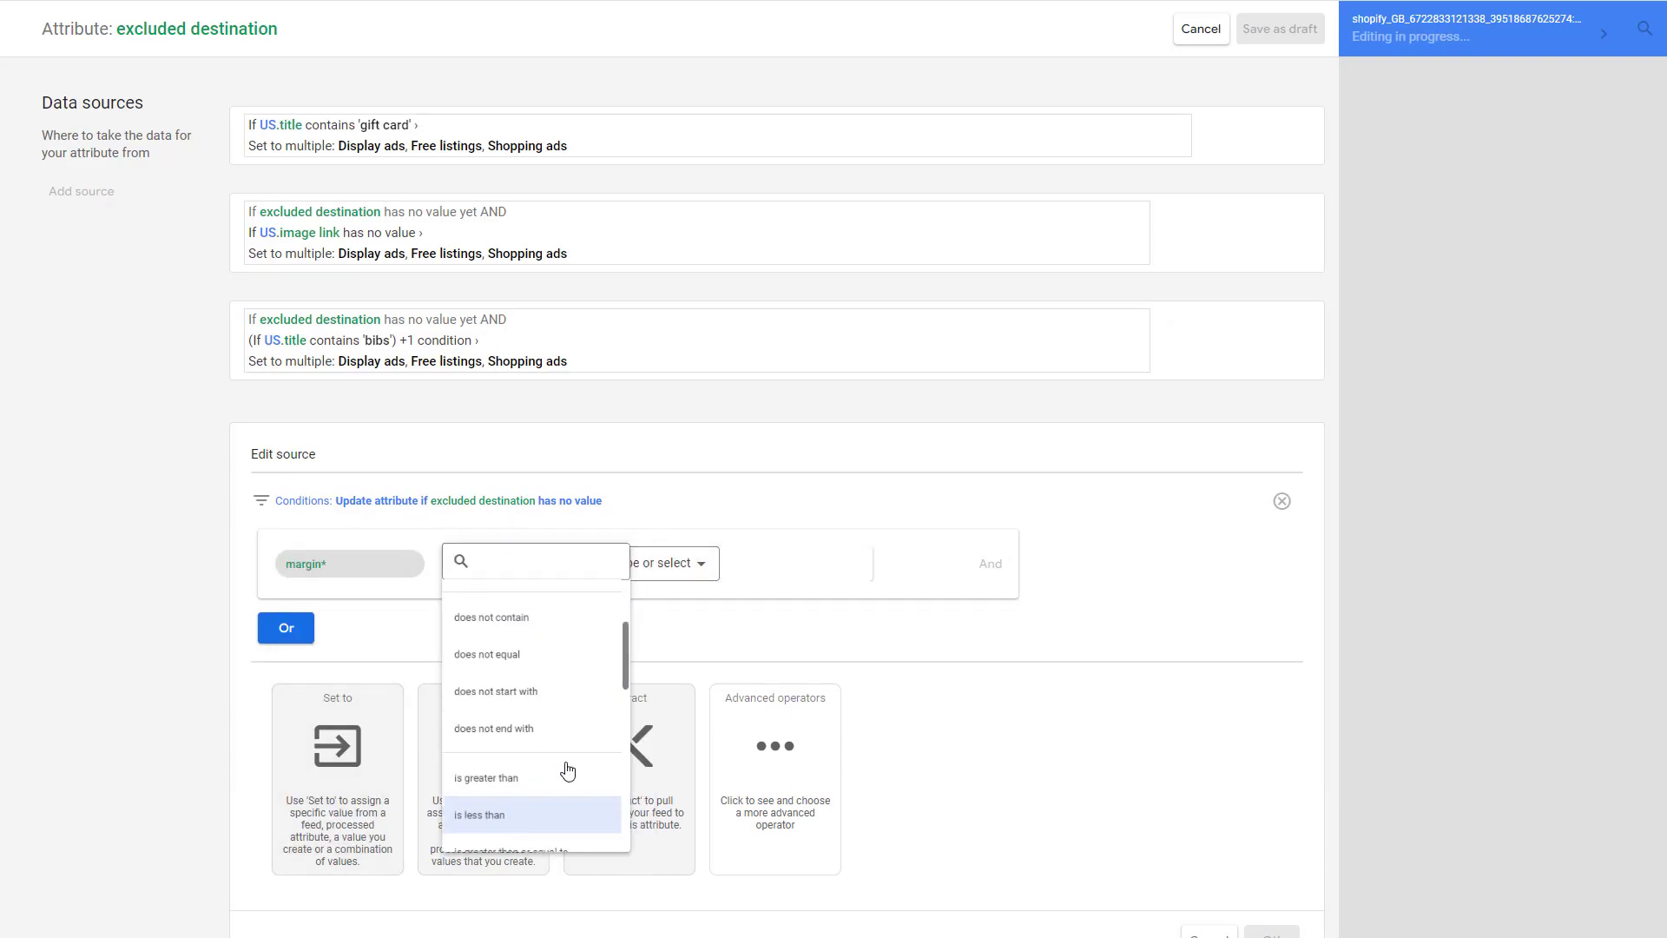
click(669, 573)
text(5)
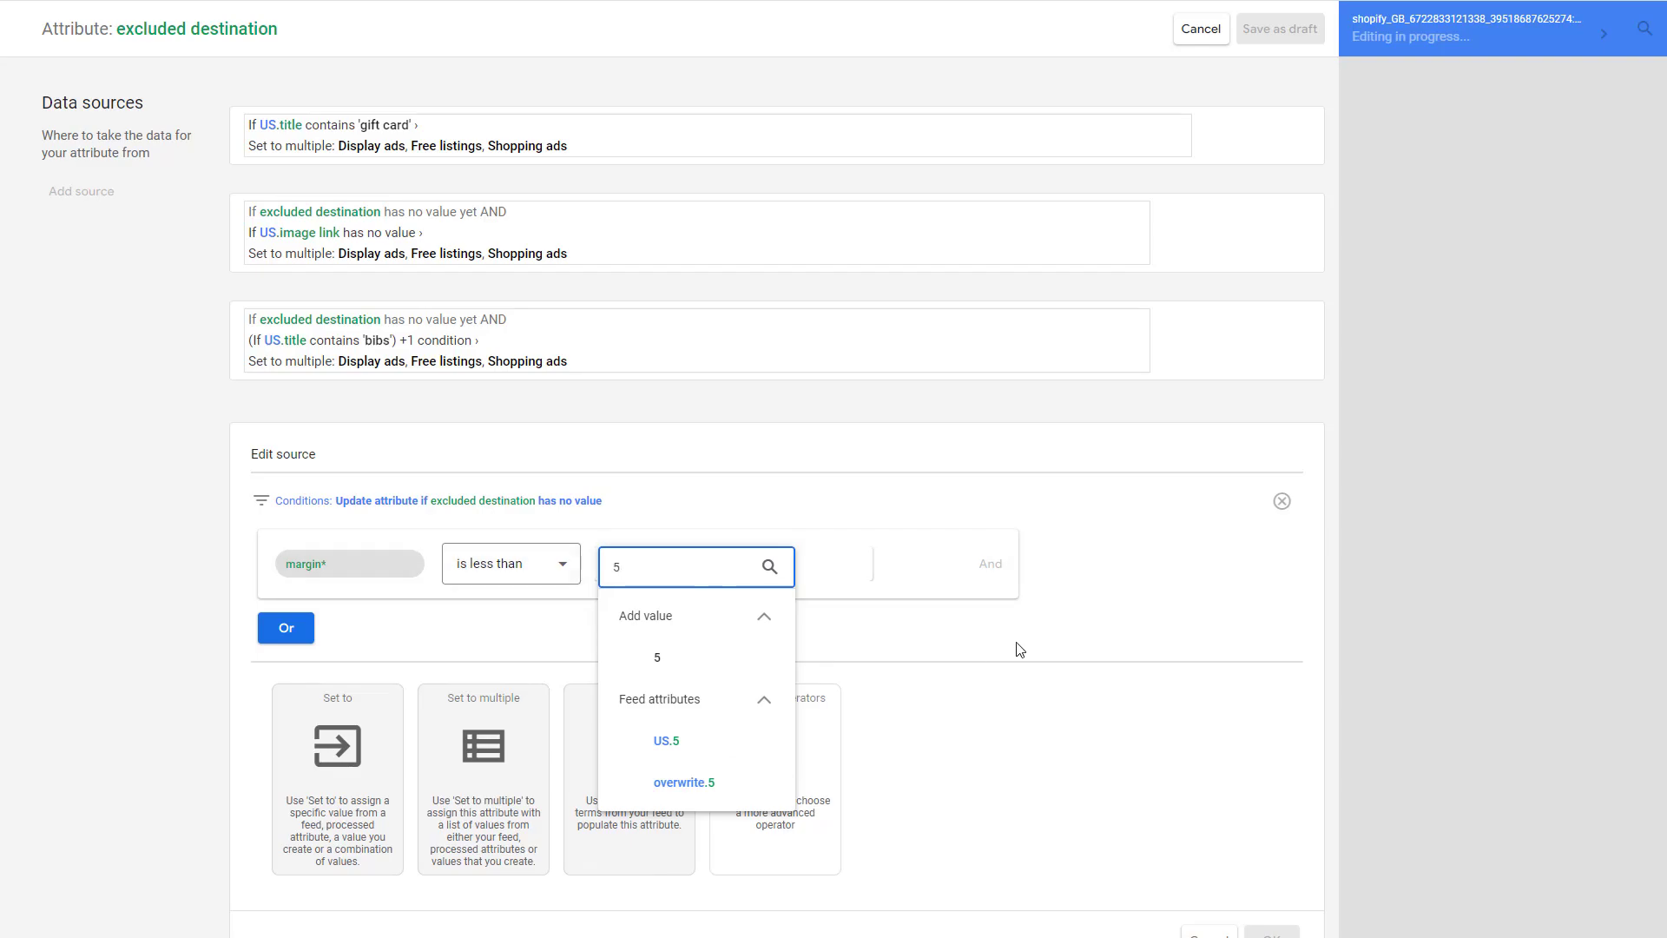
key(Return)
Set matching products to exclude Display ads and Shopping ads, and confirm the source.
click(519, 823)
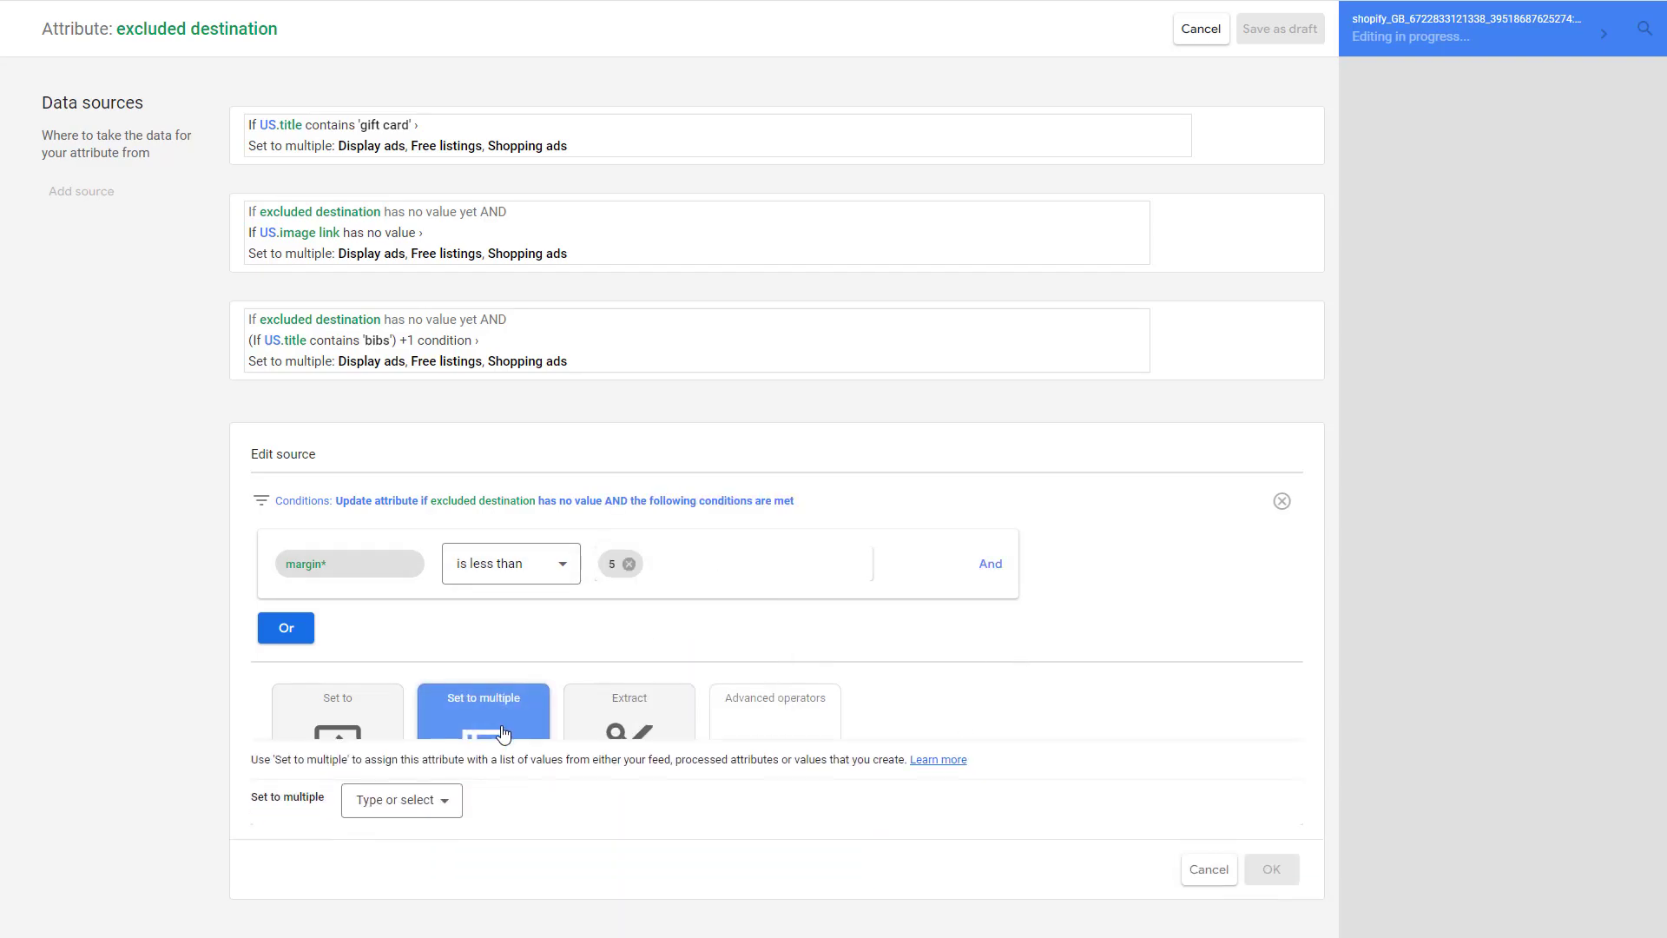
click(434, 791)
click(440, 594)
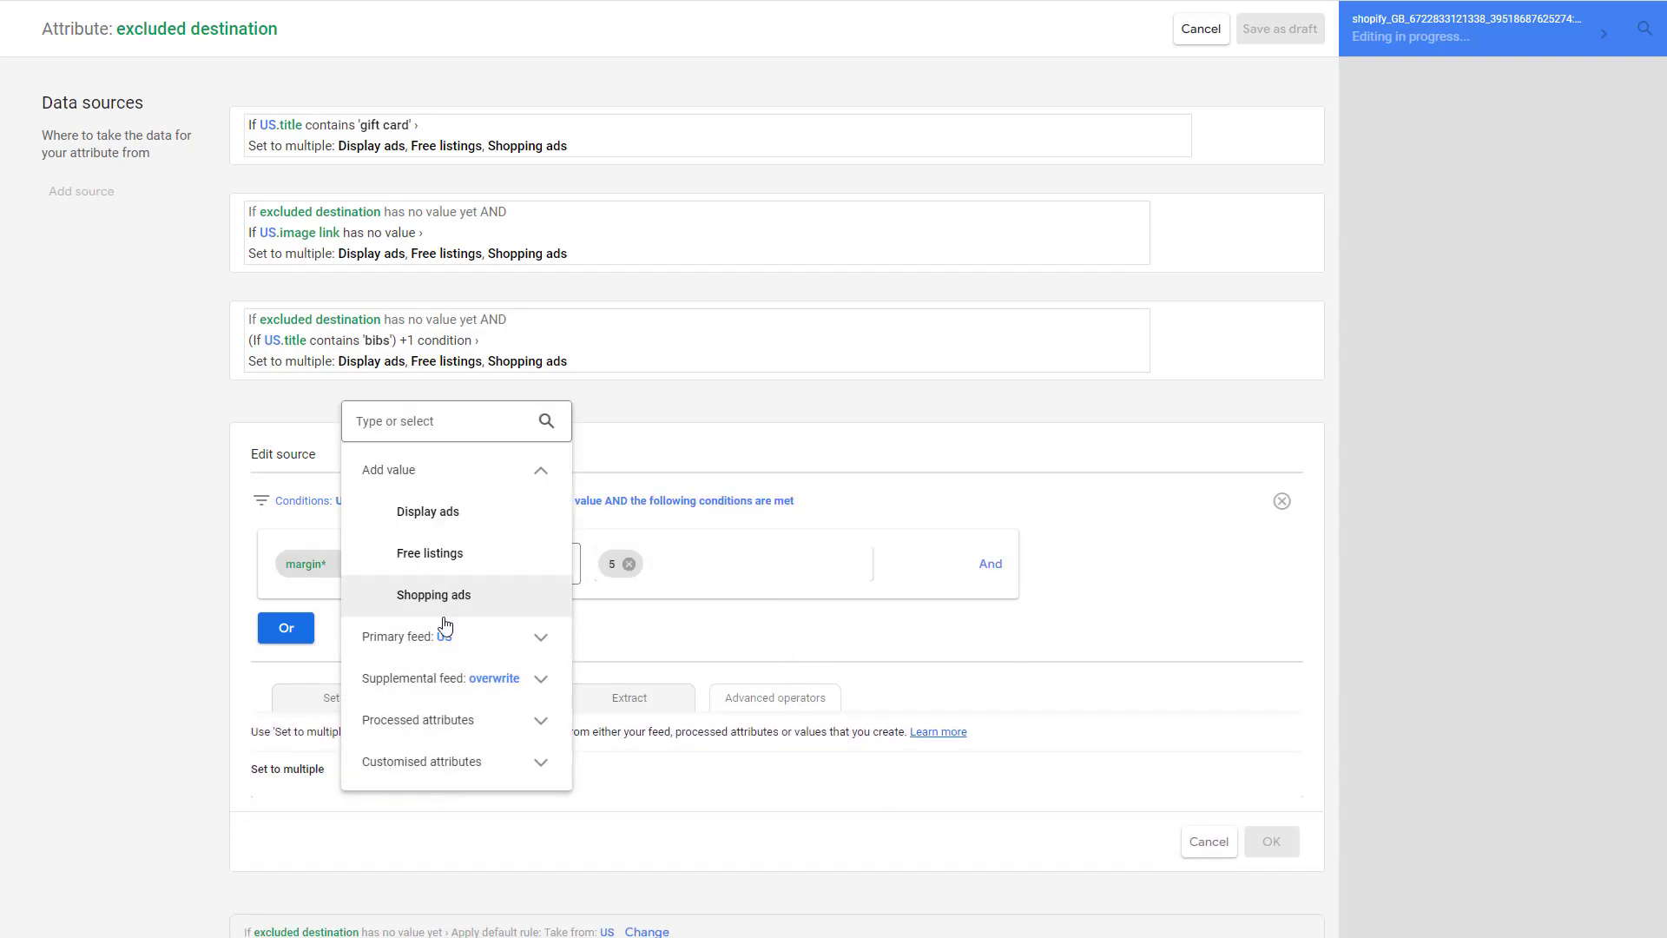
click(455, 516)
click(417, 836)
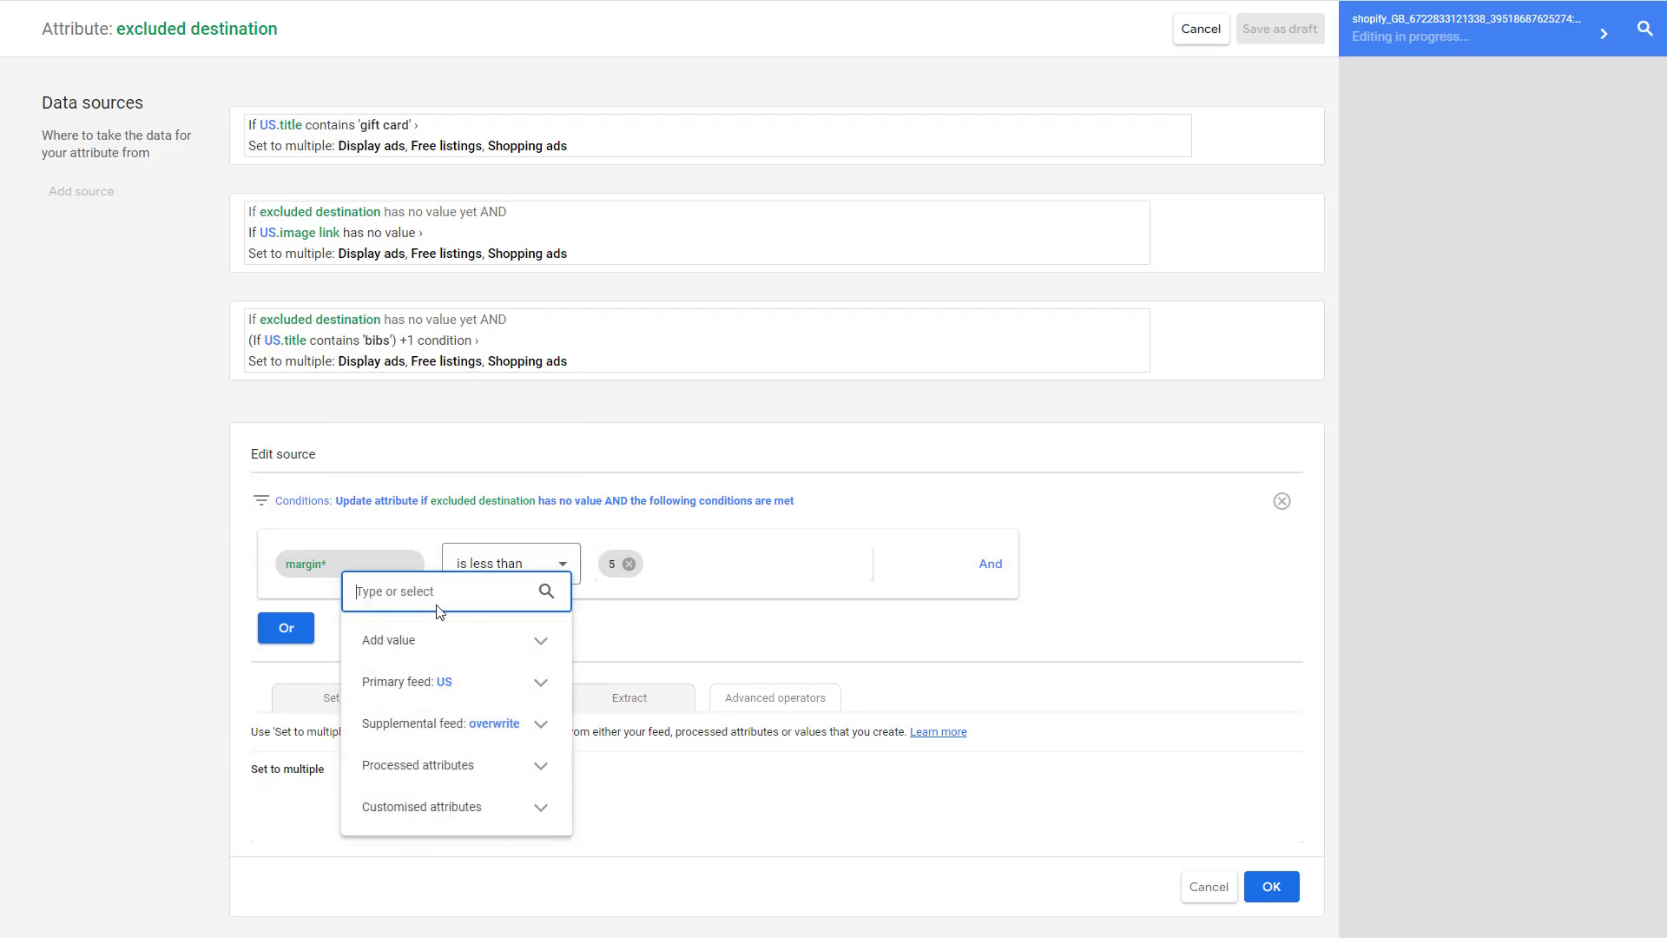
click(437, 638)
click(436, 647)
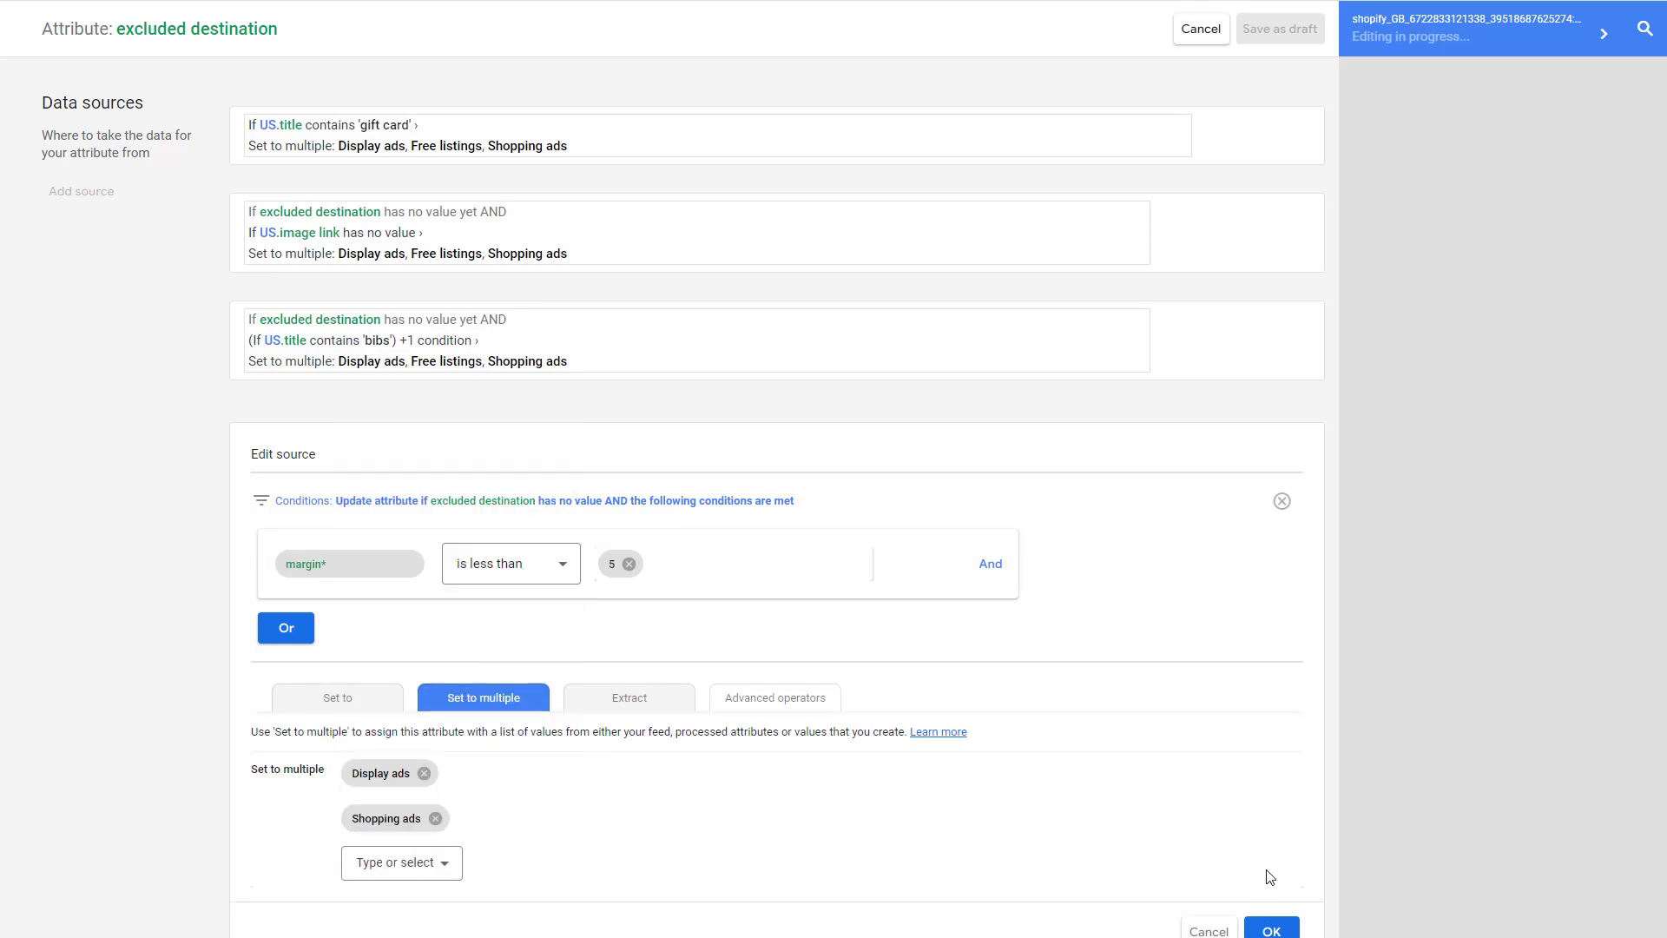
scroll(1269, 877, down, 2)
click(1272, 755)
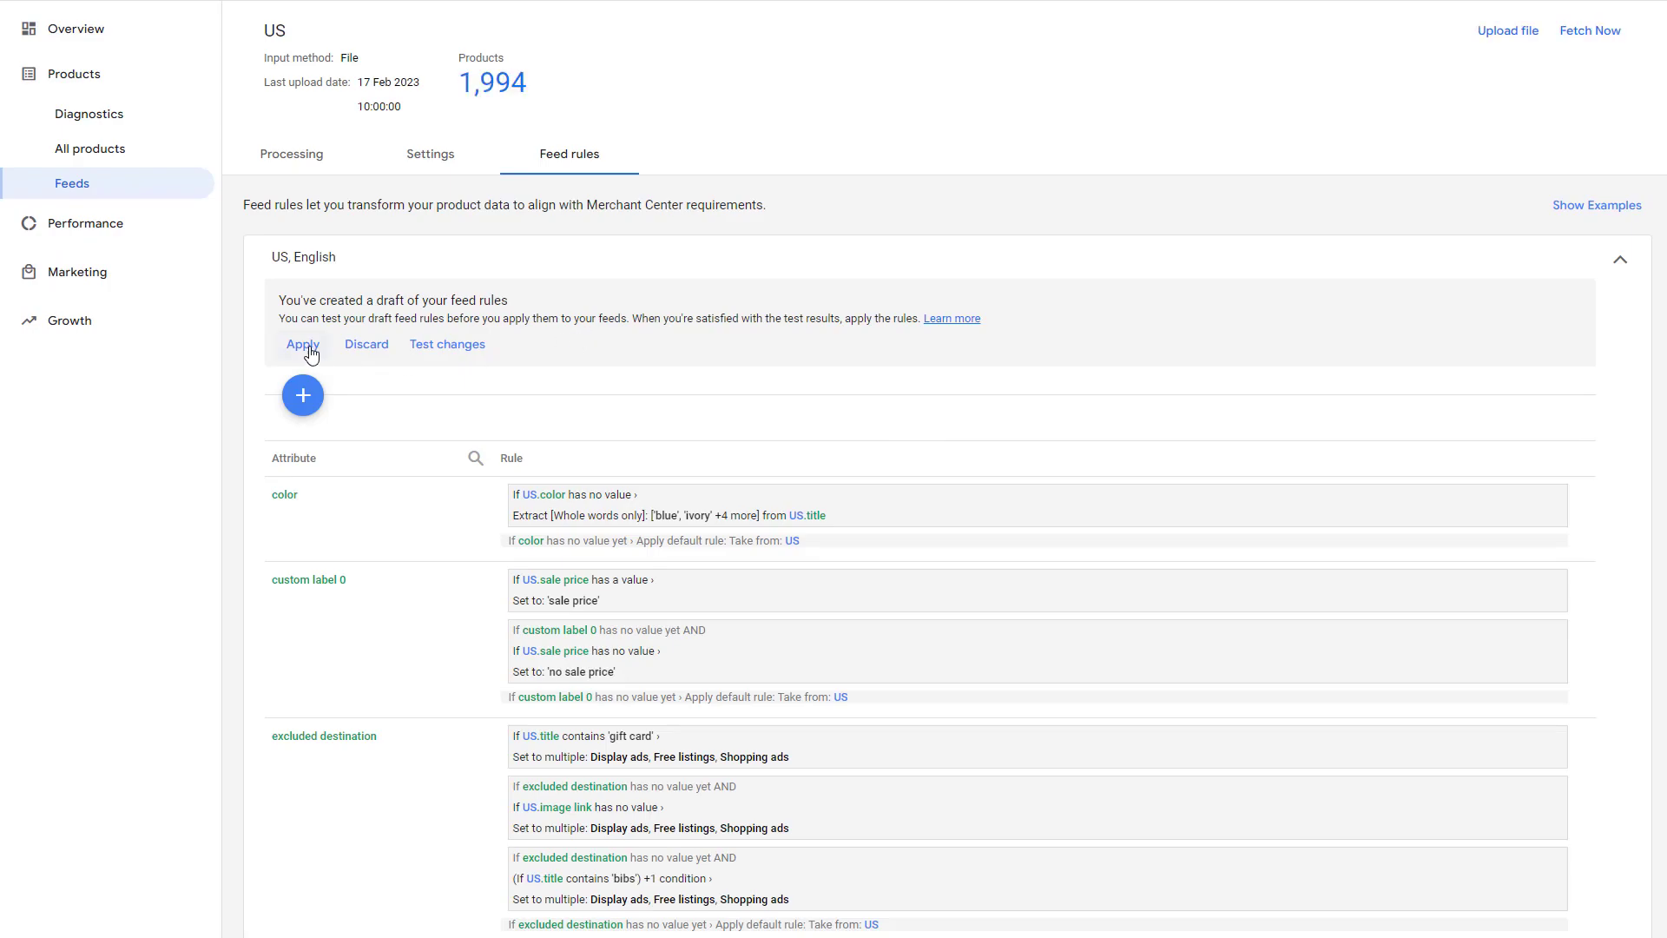
Apply the drafted feed rules to the feed.
click(311, 352)
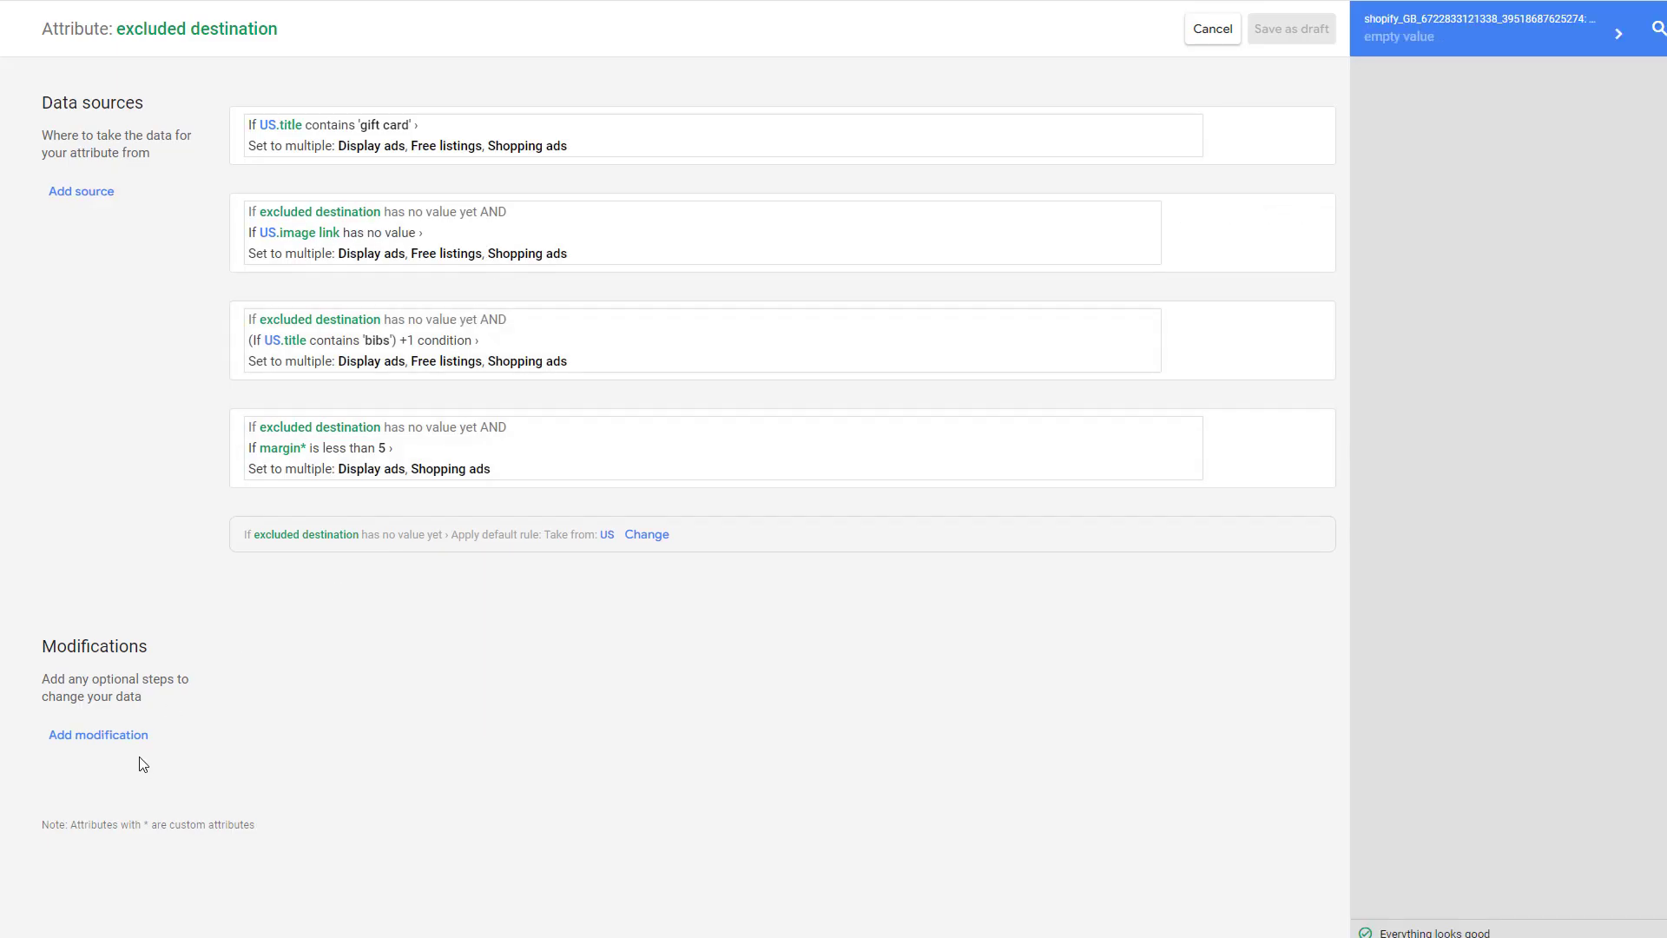
Cancel the stray modification and close the excluded destination editor, discarding changes.
click(126, 738)
scroll(530, 639, down, 4)
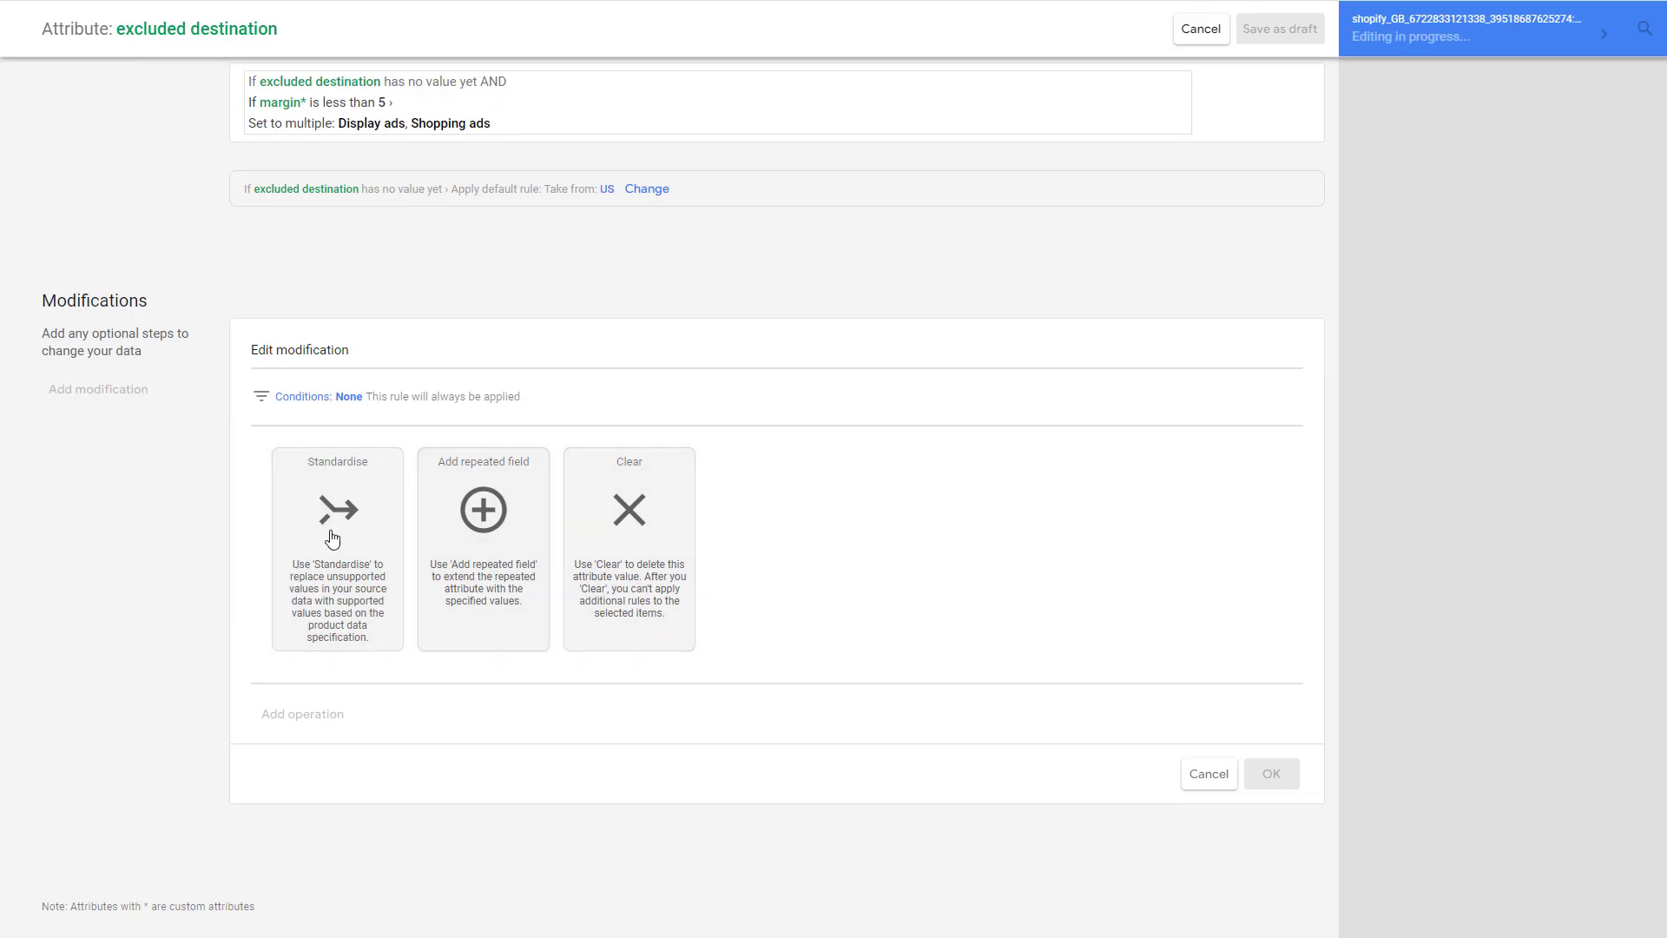
click(1186, 777)
key(Escape)
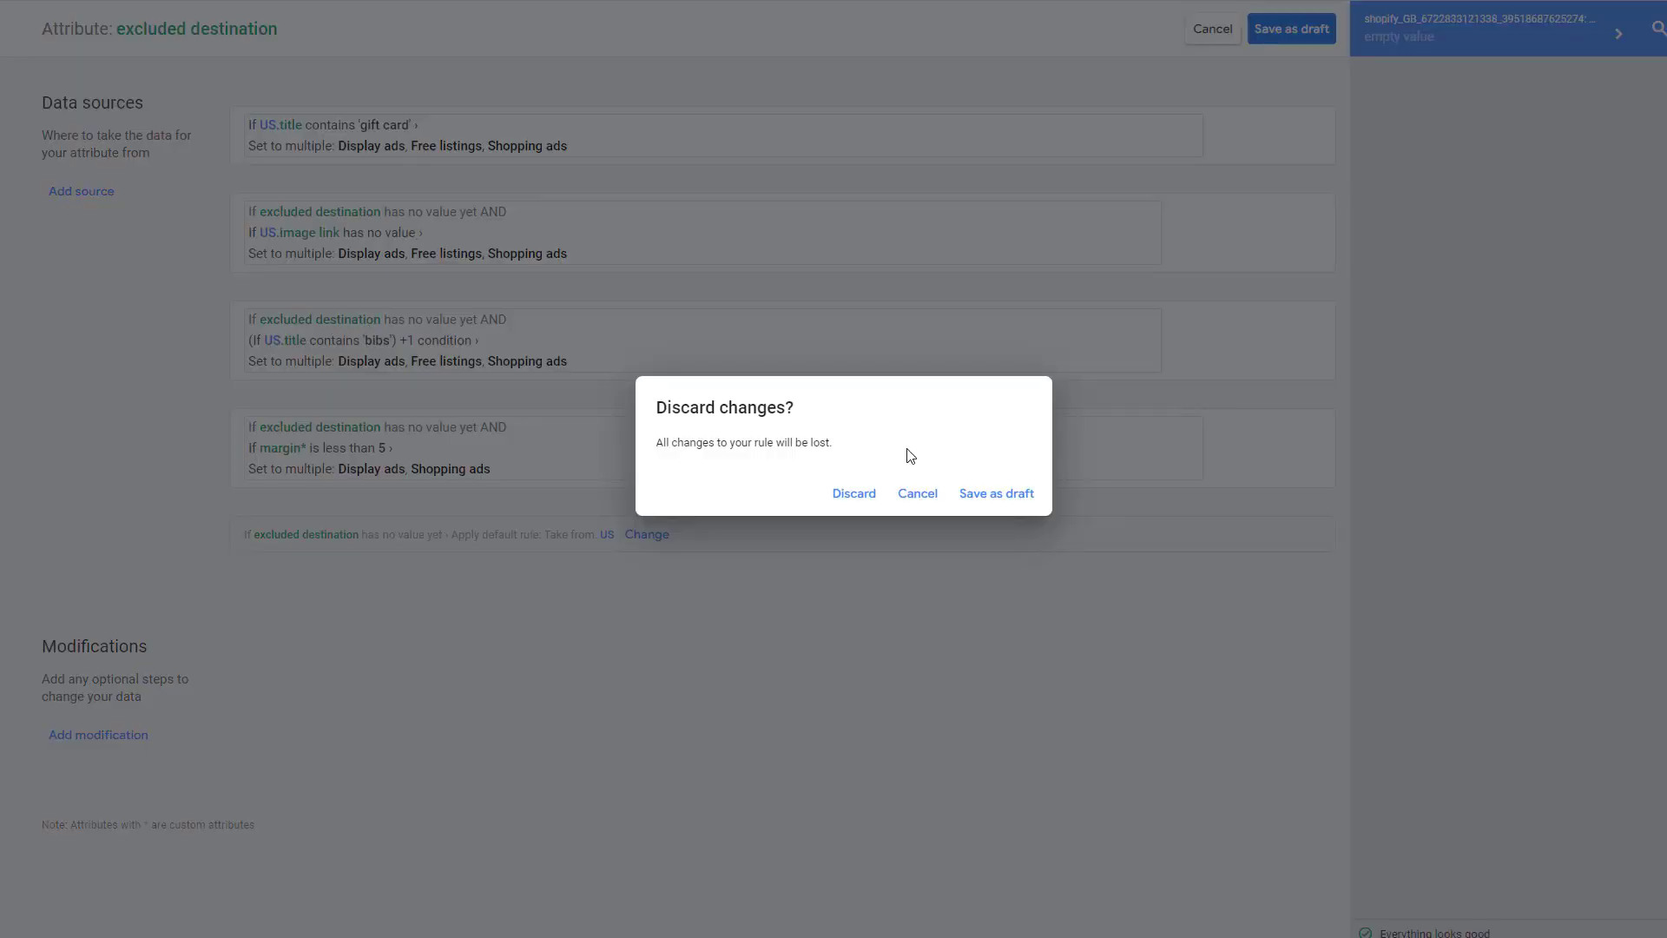
click(874, 495)
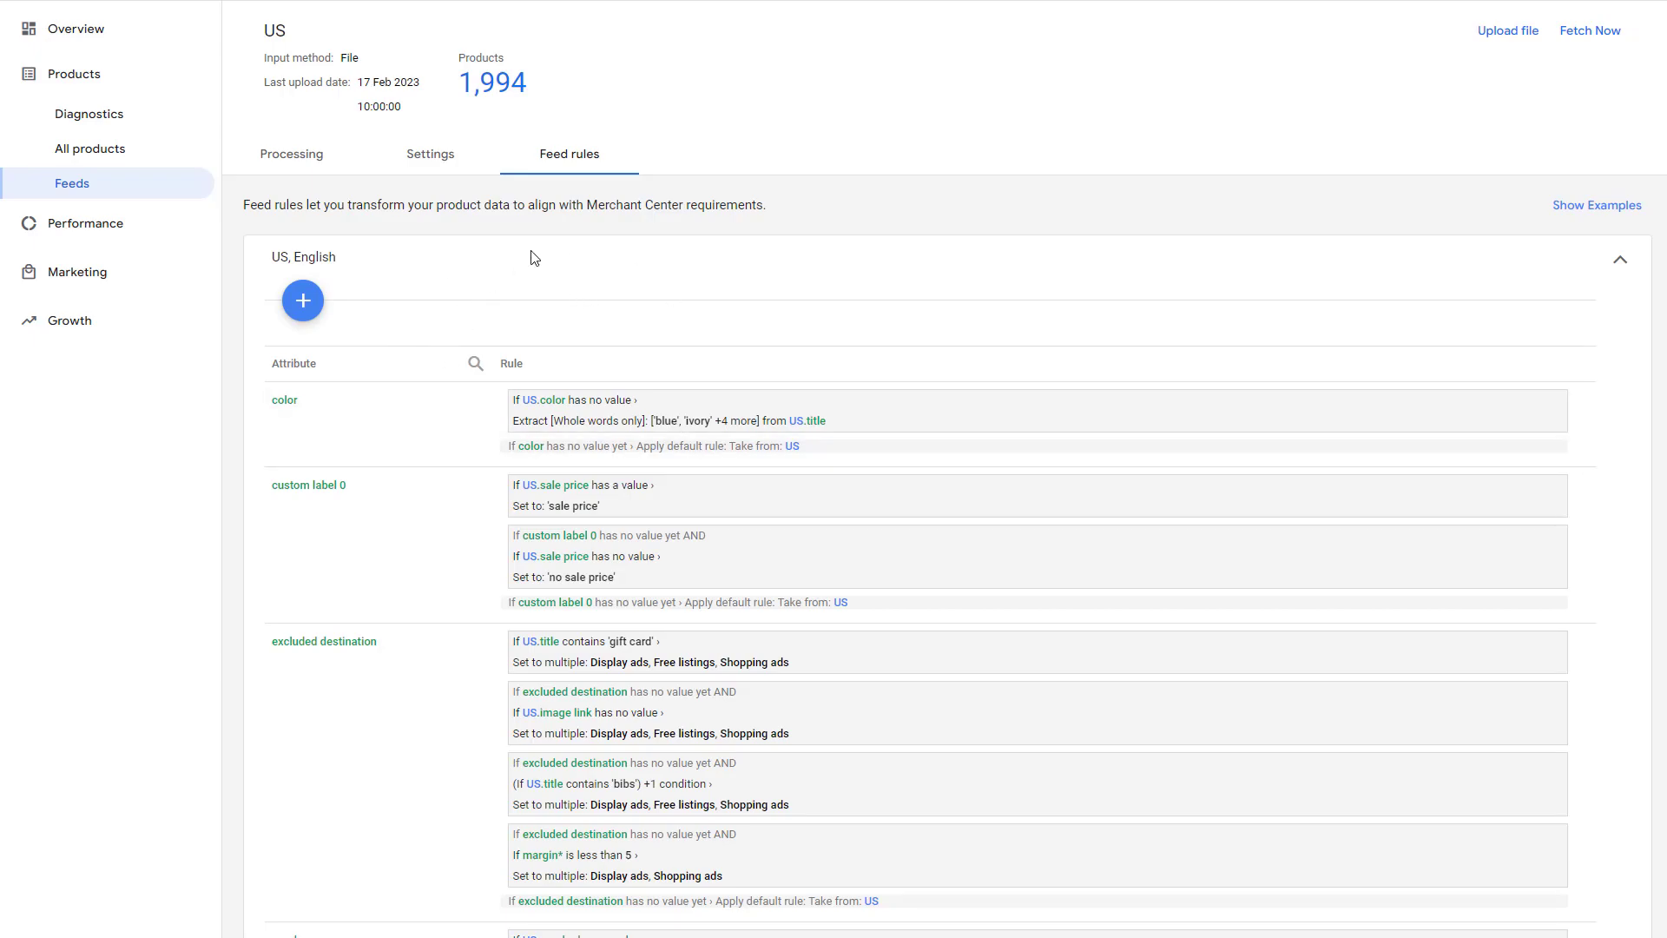
Re-process the US feed from its Processing page.
click(295, 156)
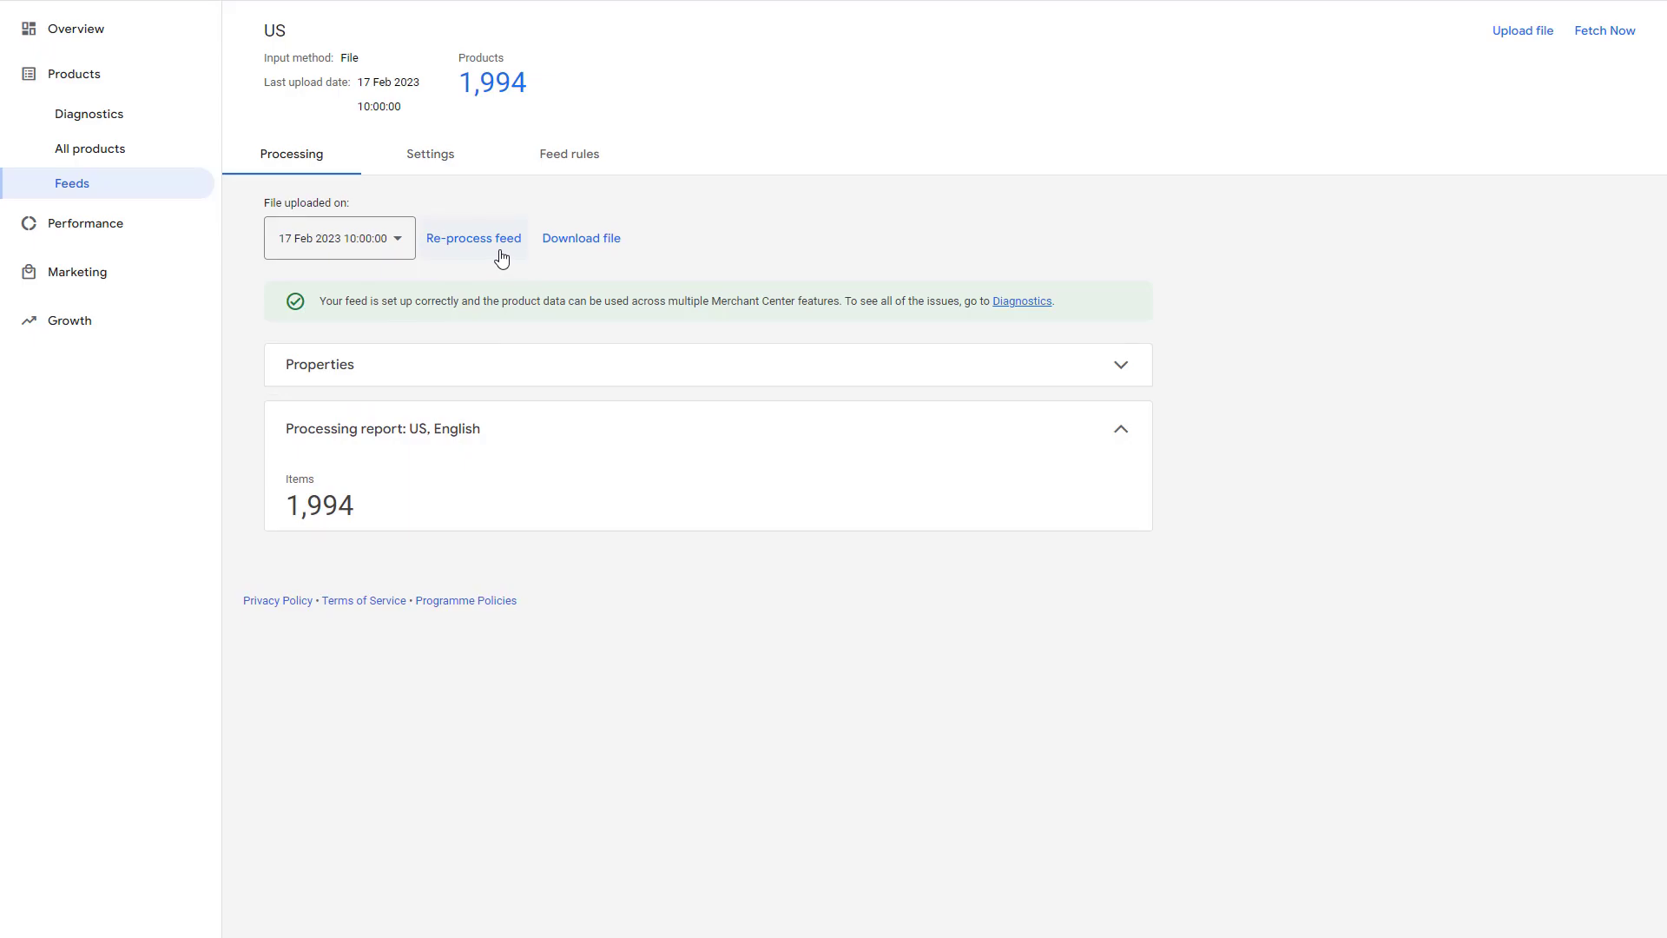
click(469, 247)
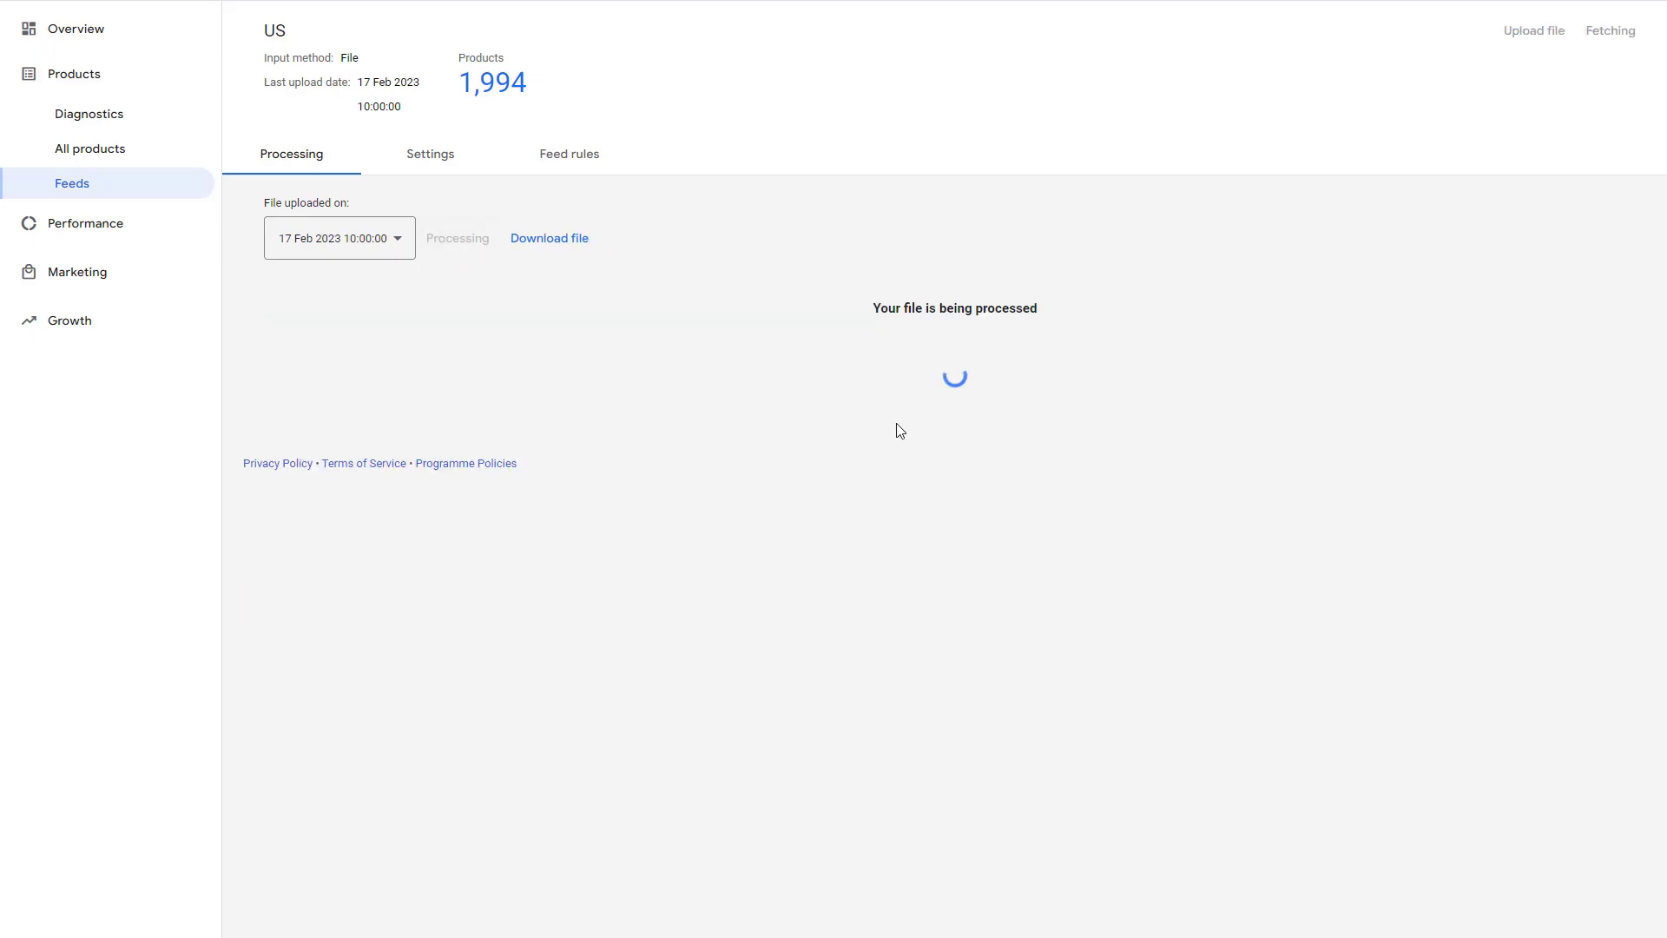